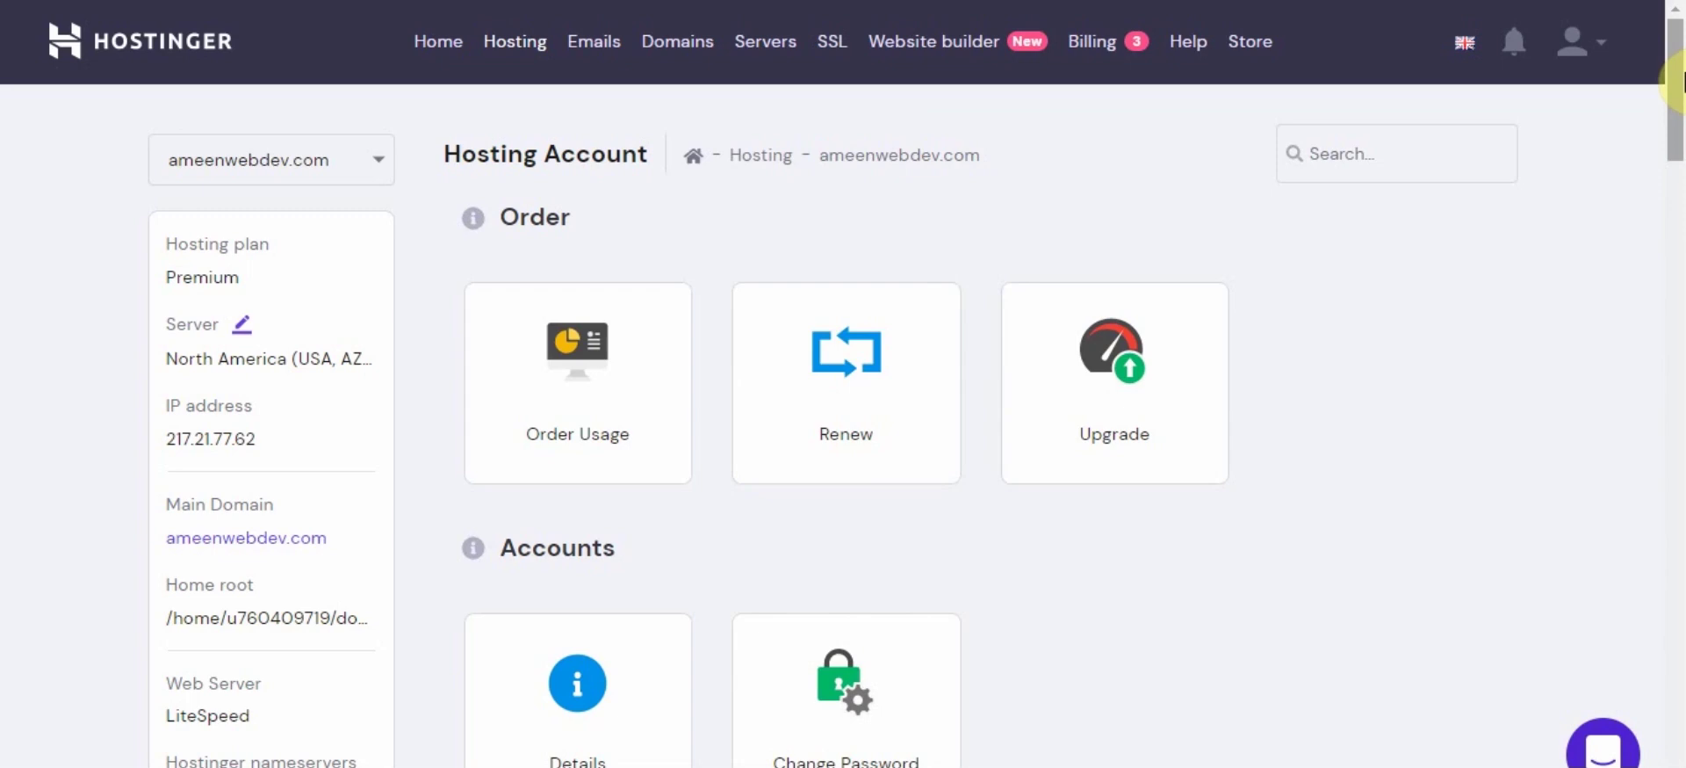
Open the Cloudflare page for the ameenwebdev.com hosting account and examine the purchase offer and control settings
drag(1679, 79, 1679, 265)
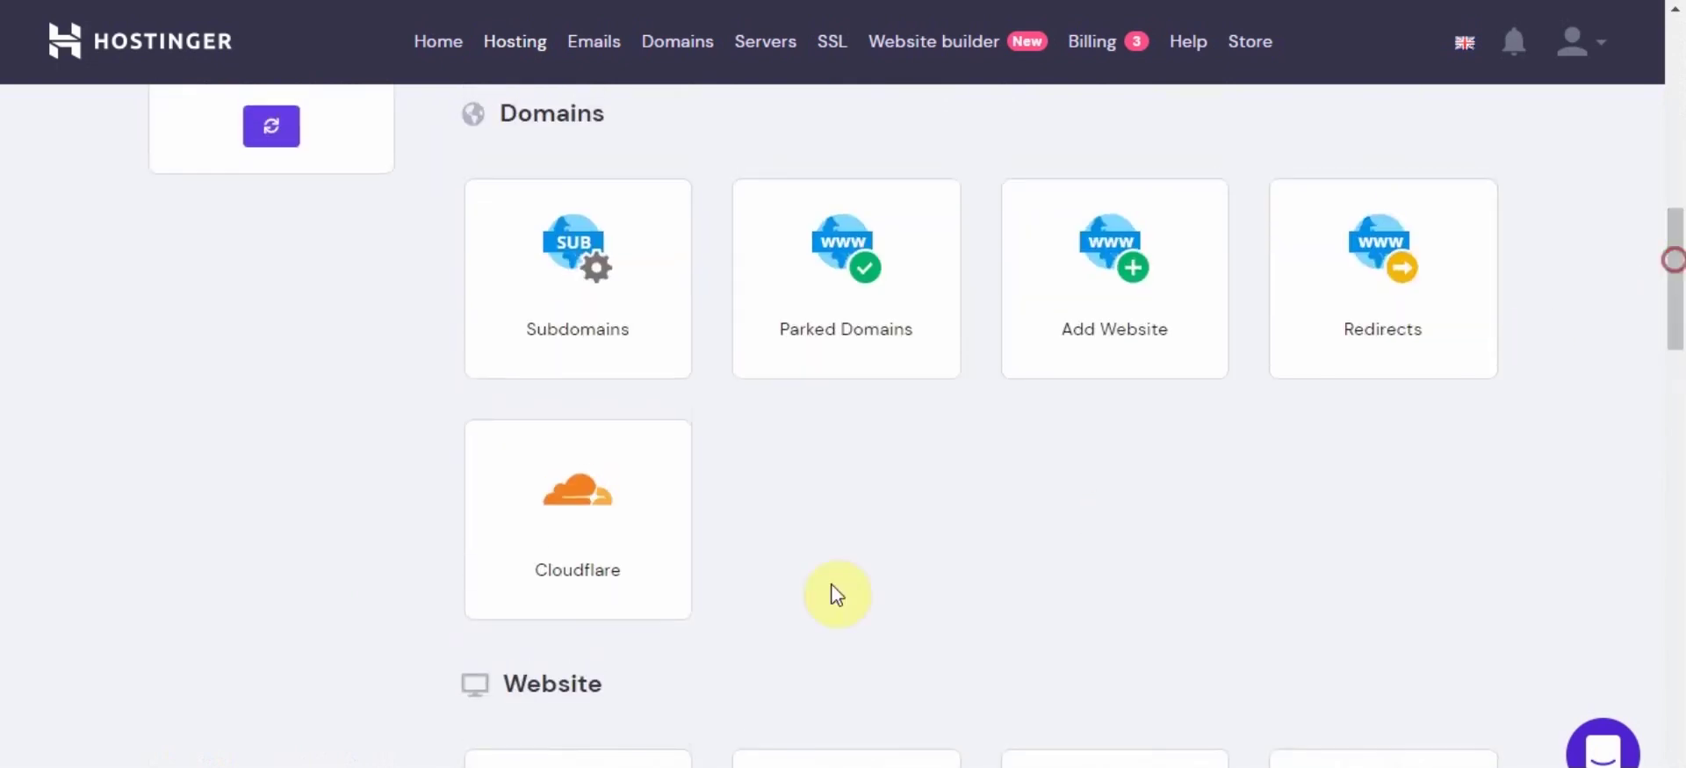
click(598, 514)
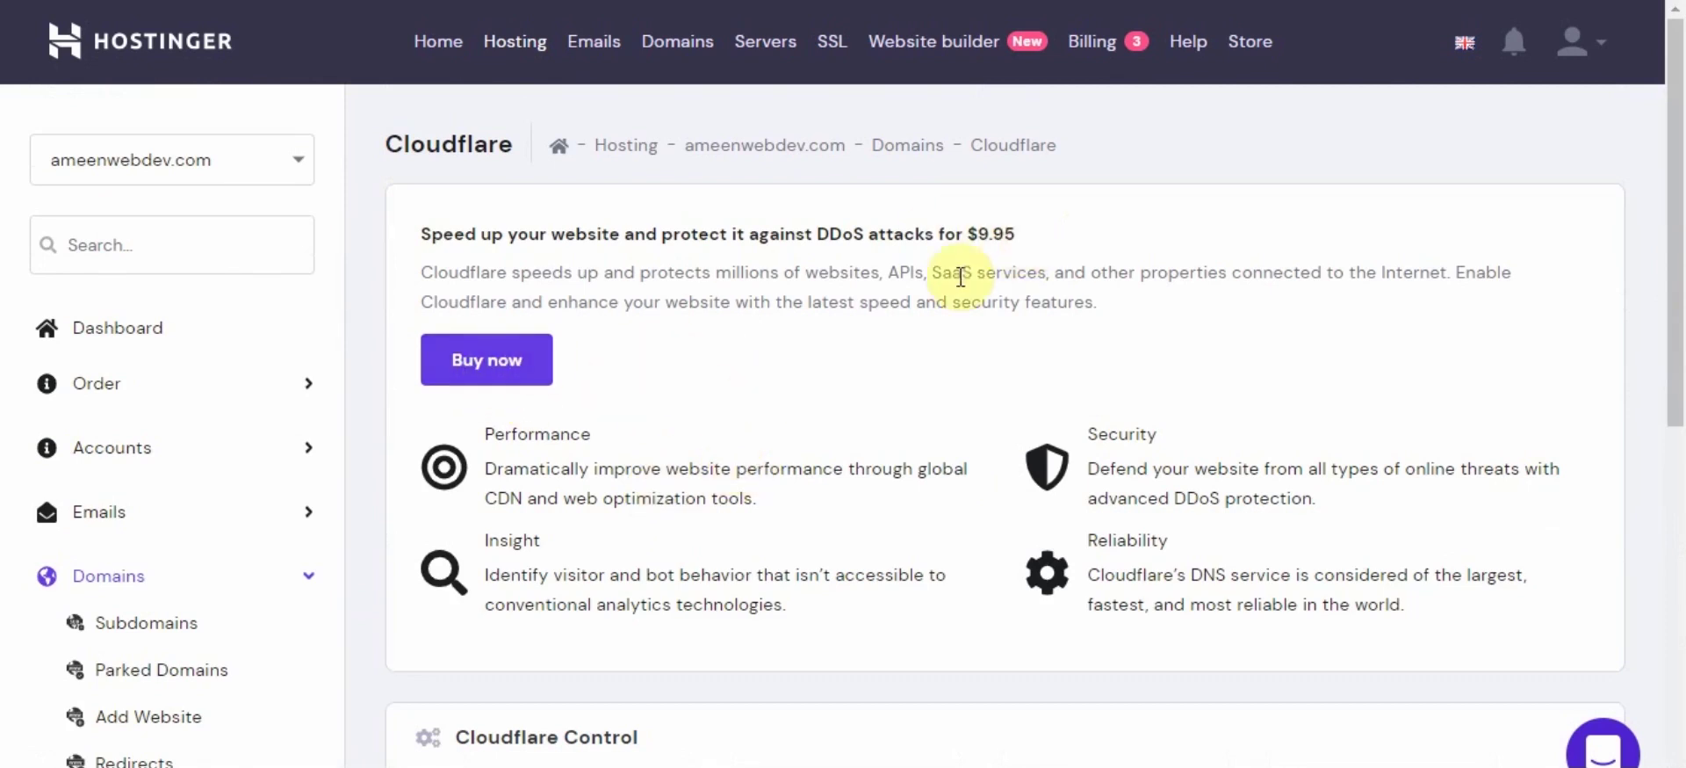
drag(1682, 109, 1645, 430)
scroll(1347, 481, up, 1)
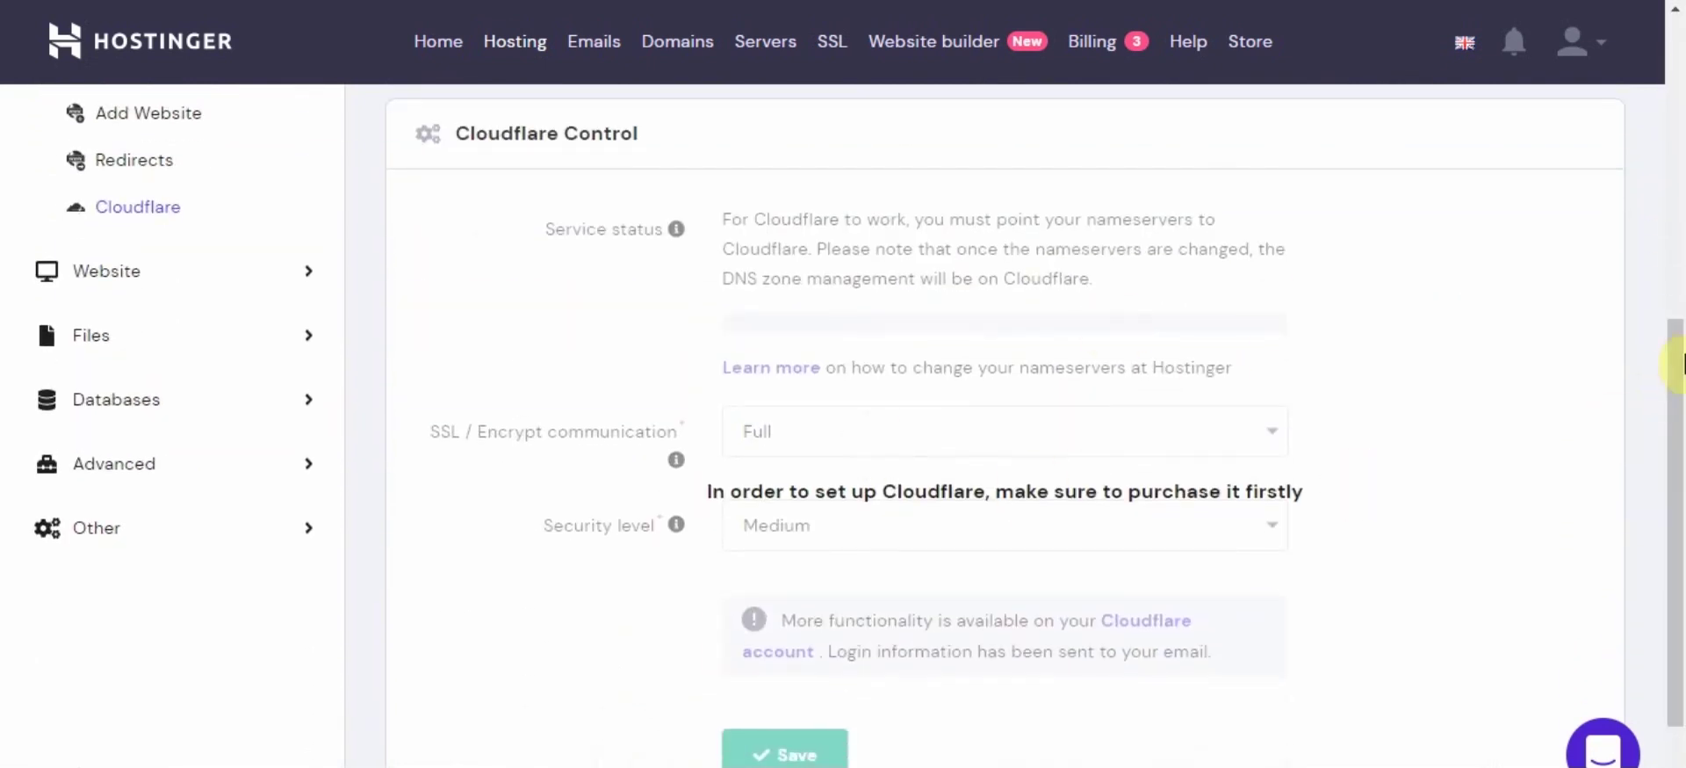
scroll(1675, 234, up, 8)
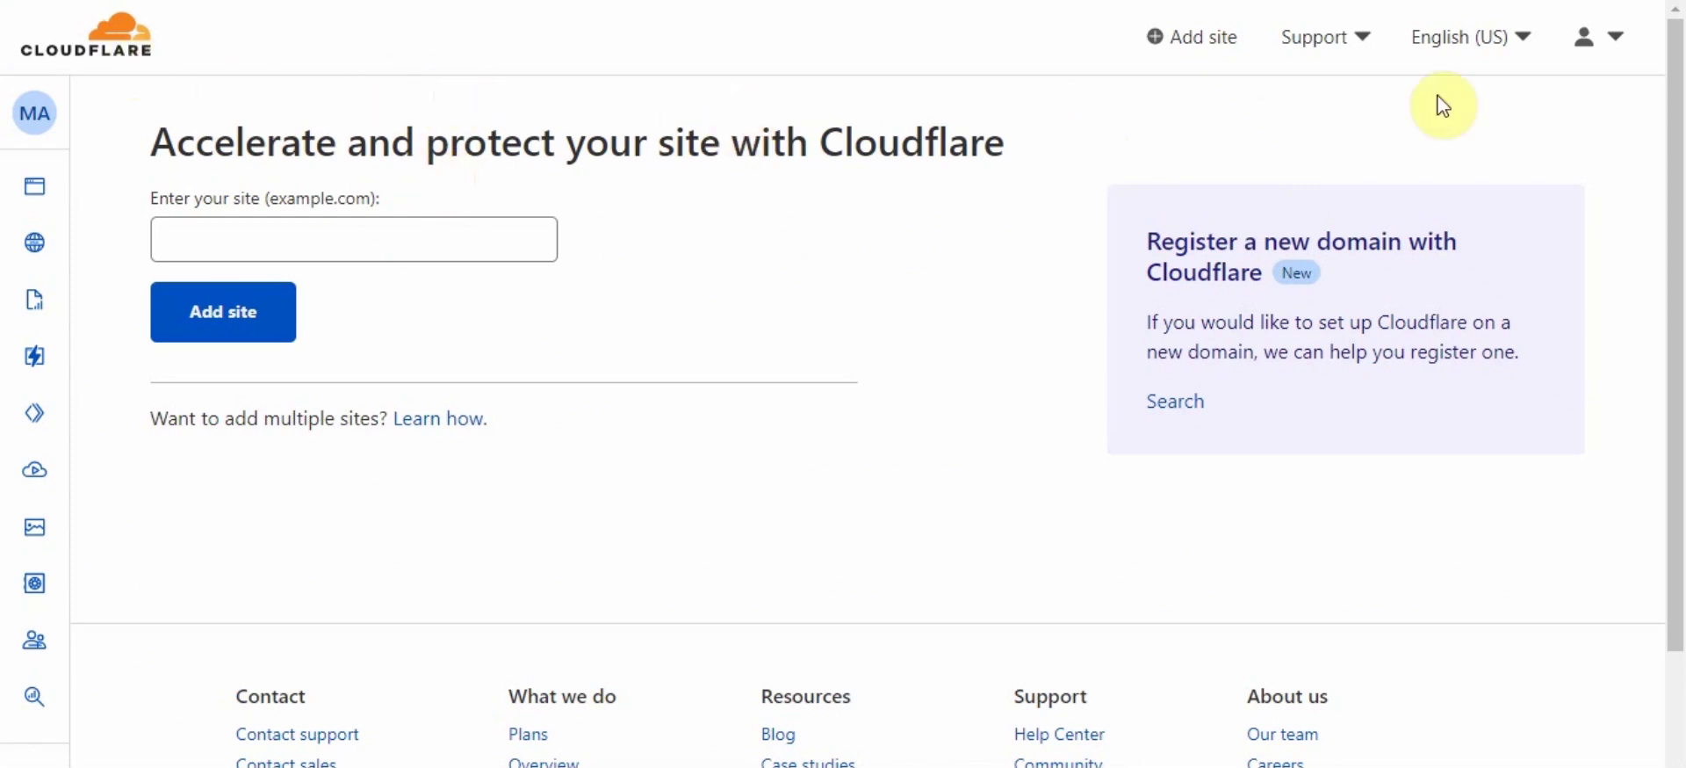
Switch to the Cloudflare dashboard and add the site kidsactivities.online
click(1597, 38)
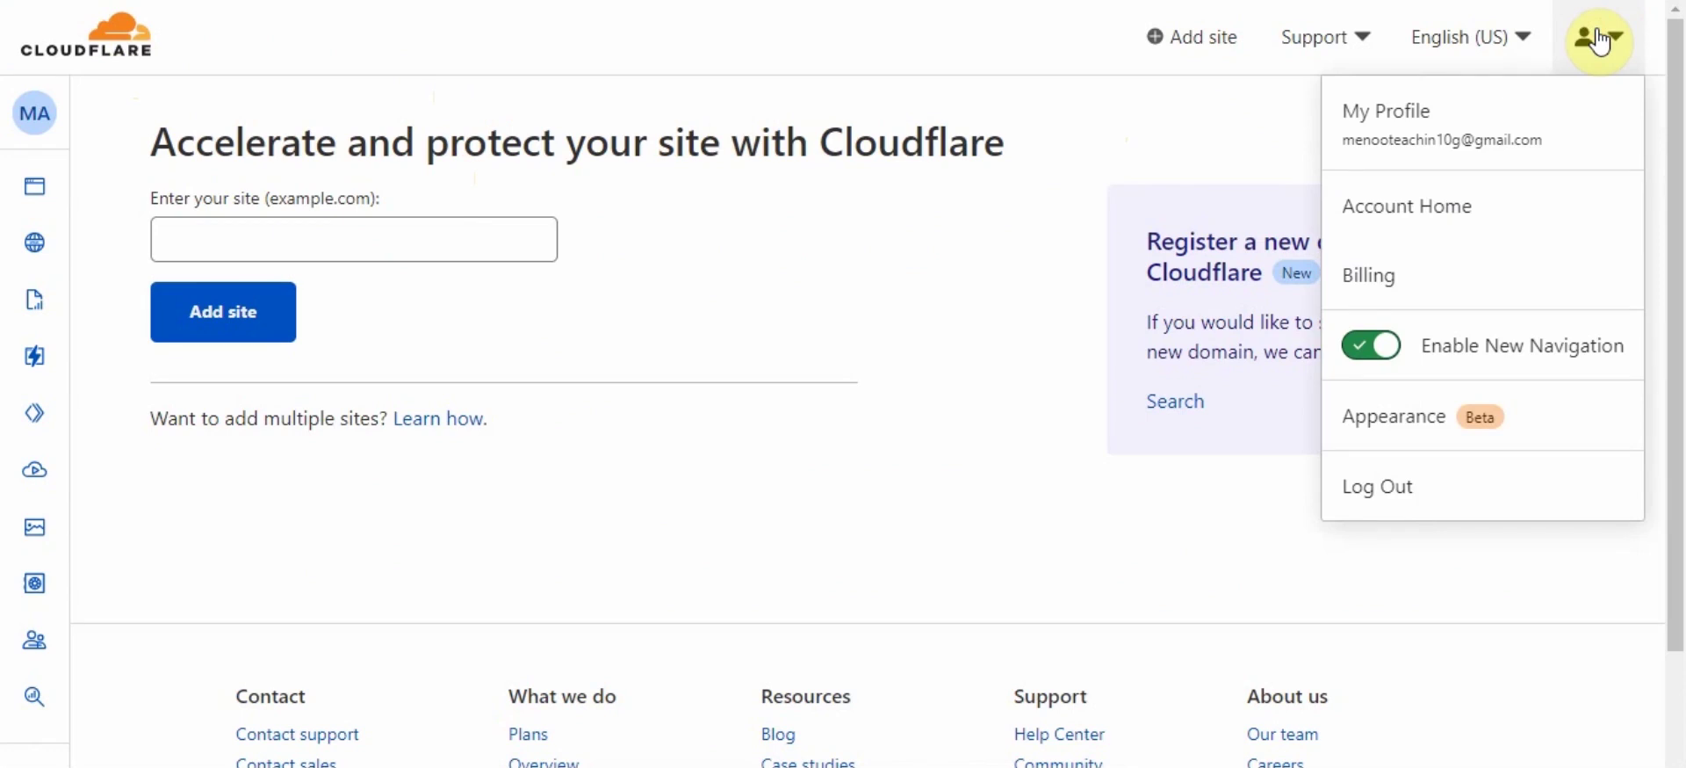
click(1596, 39)
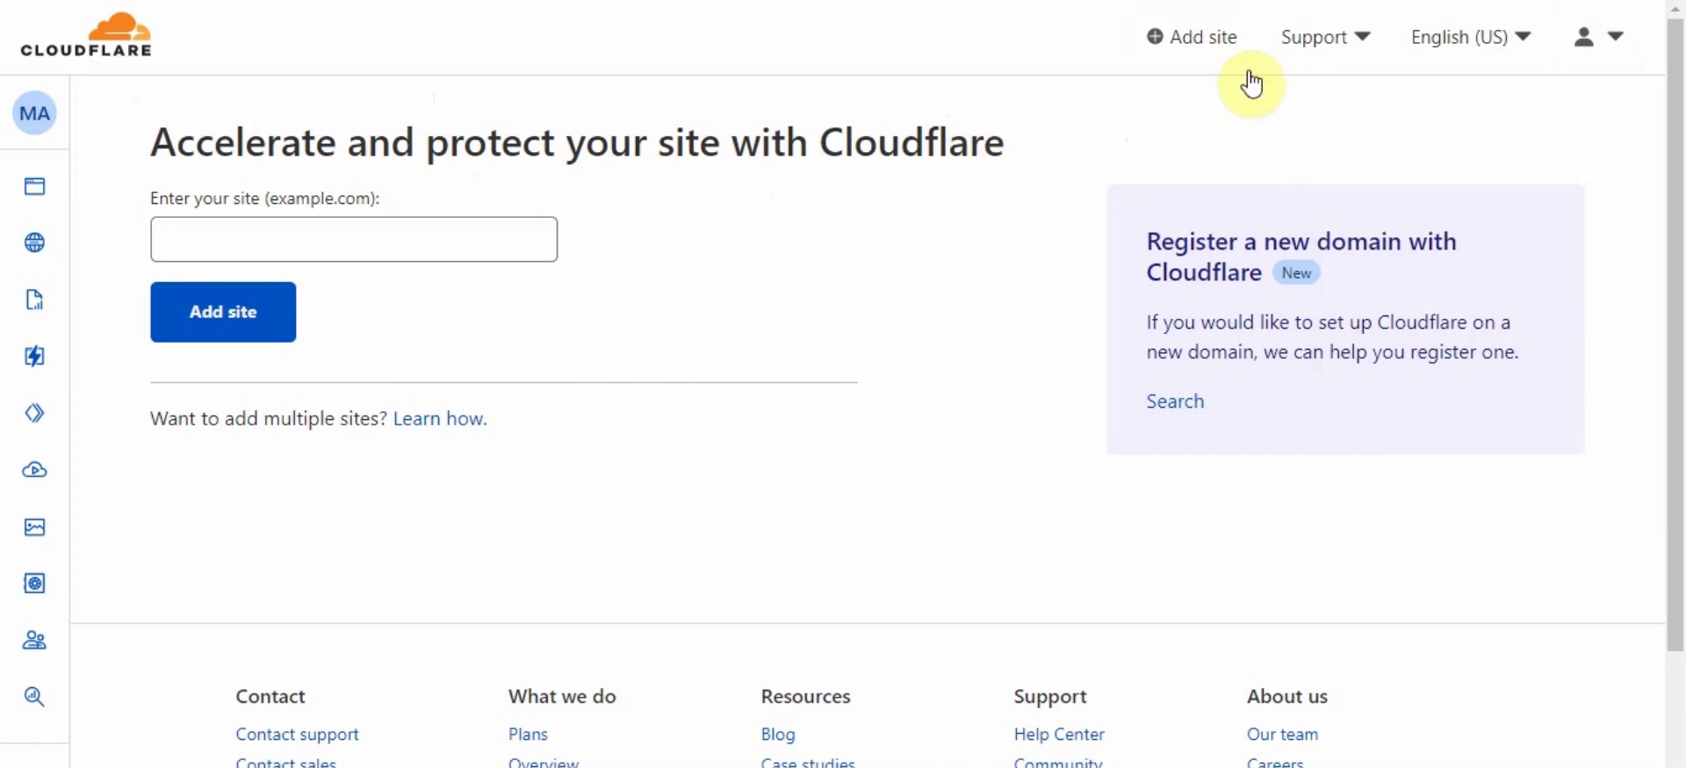
click(355, 246)
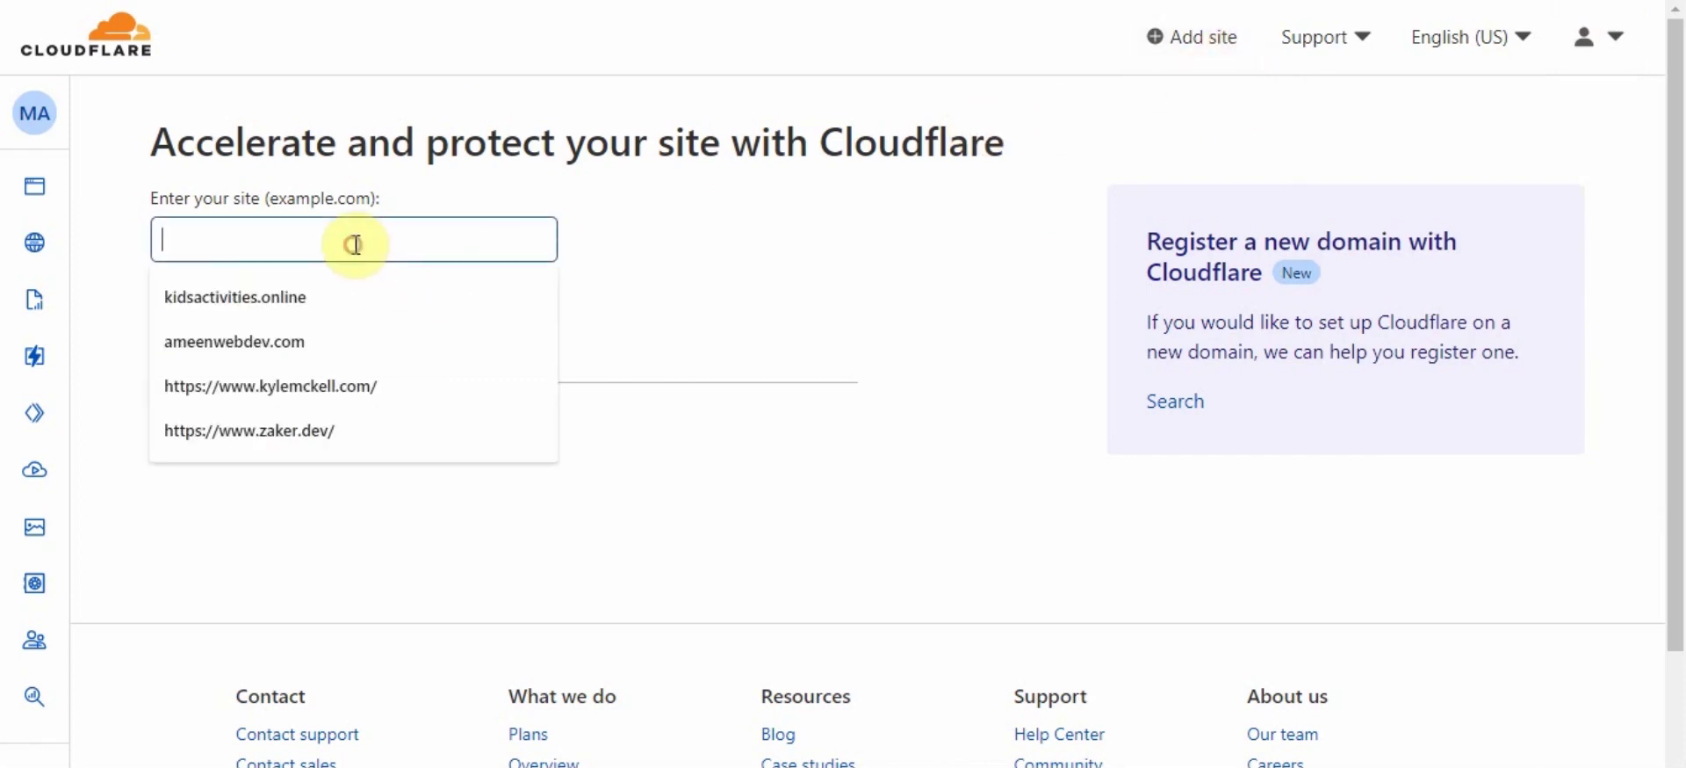
click(335, 299)
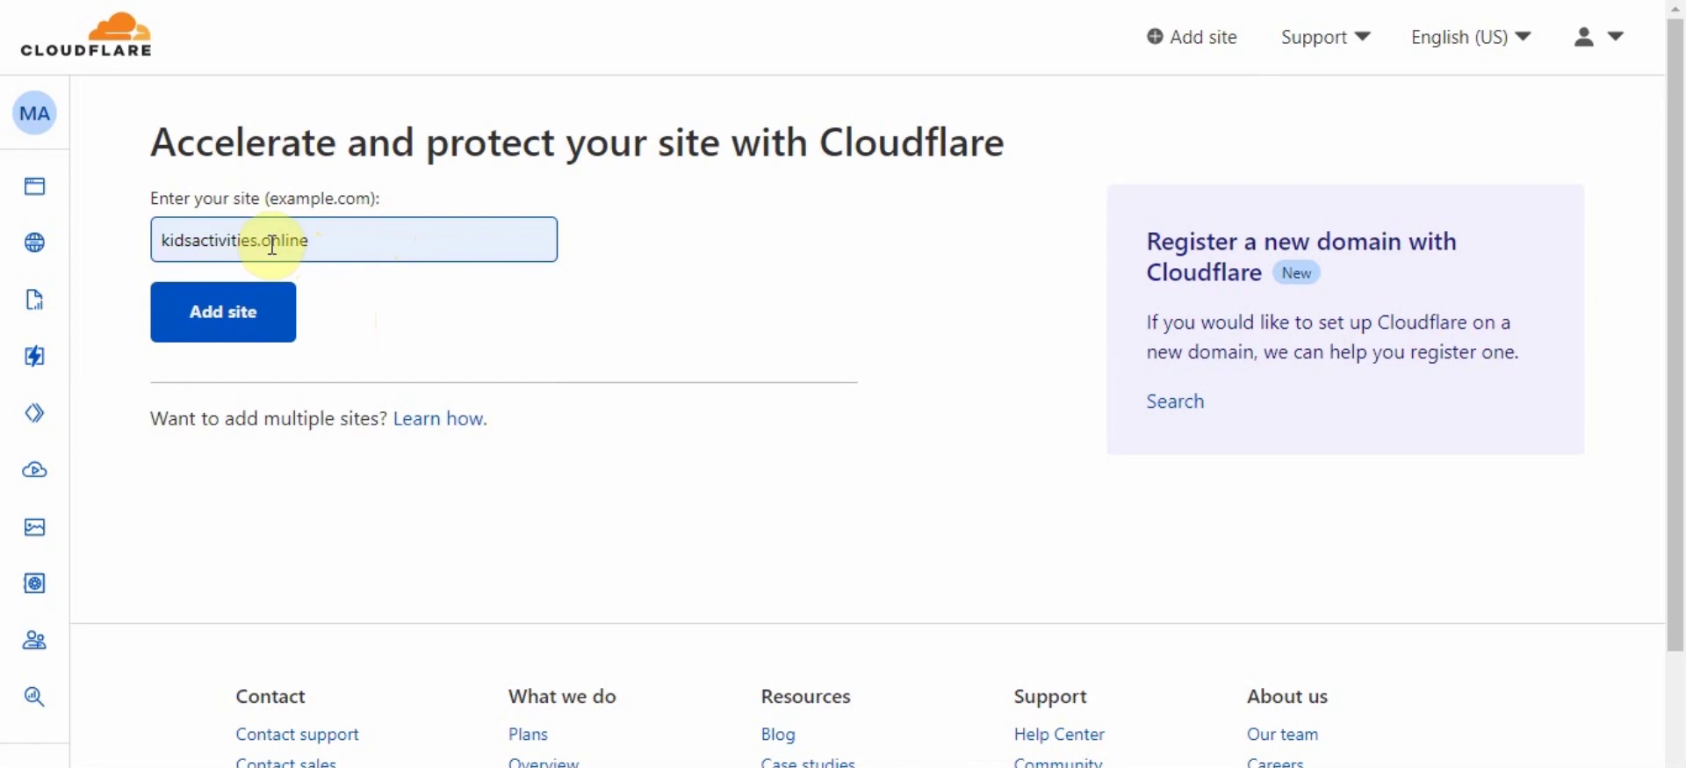
click(227, 325)
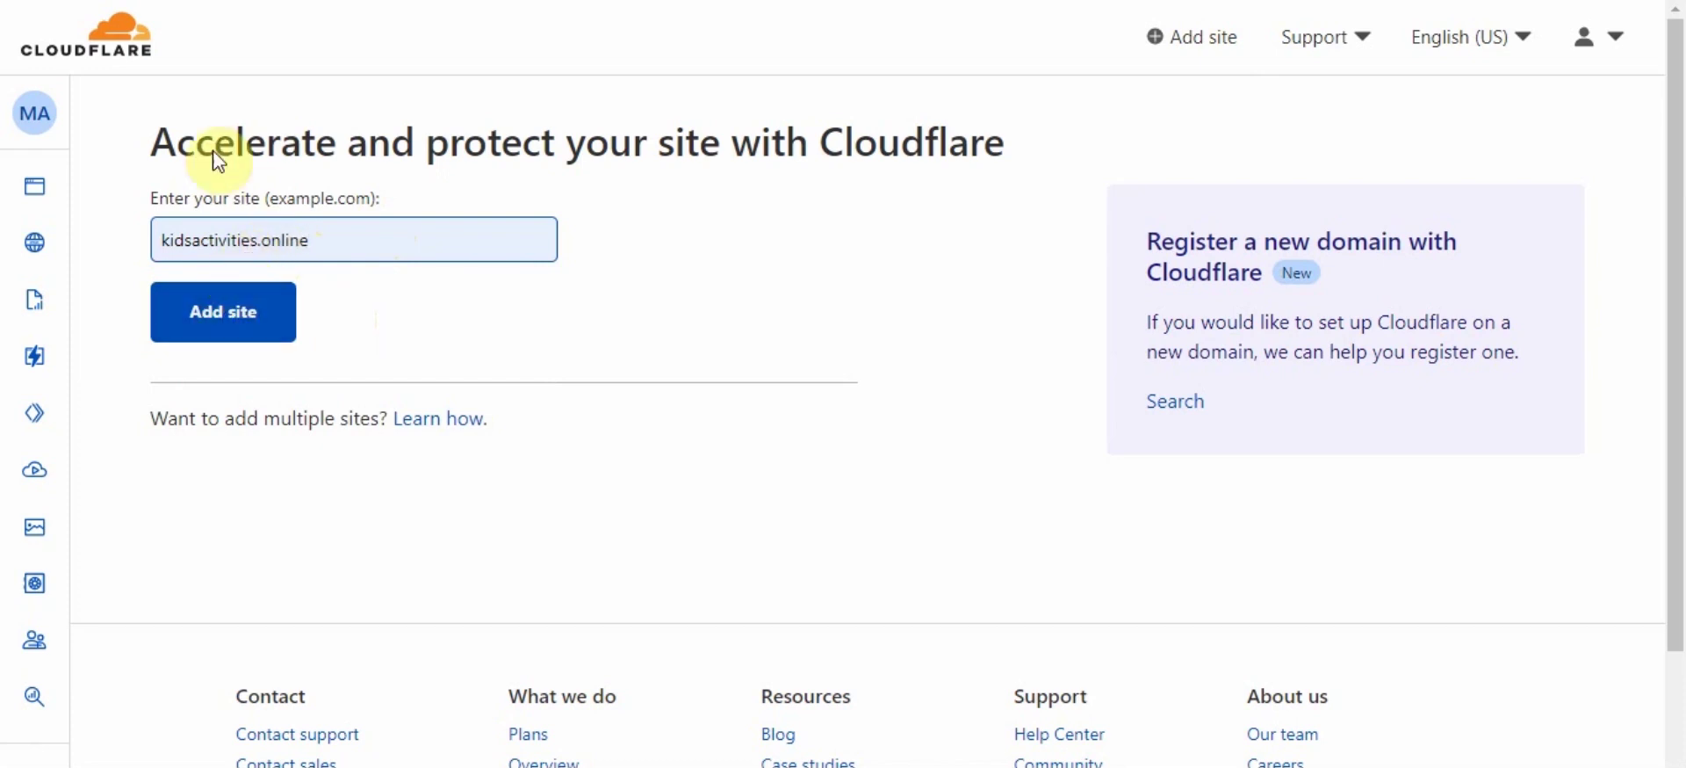
click(243, 325)
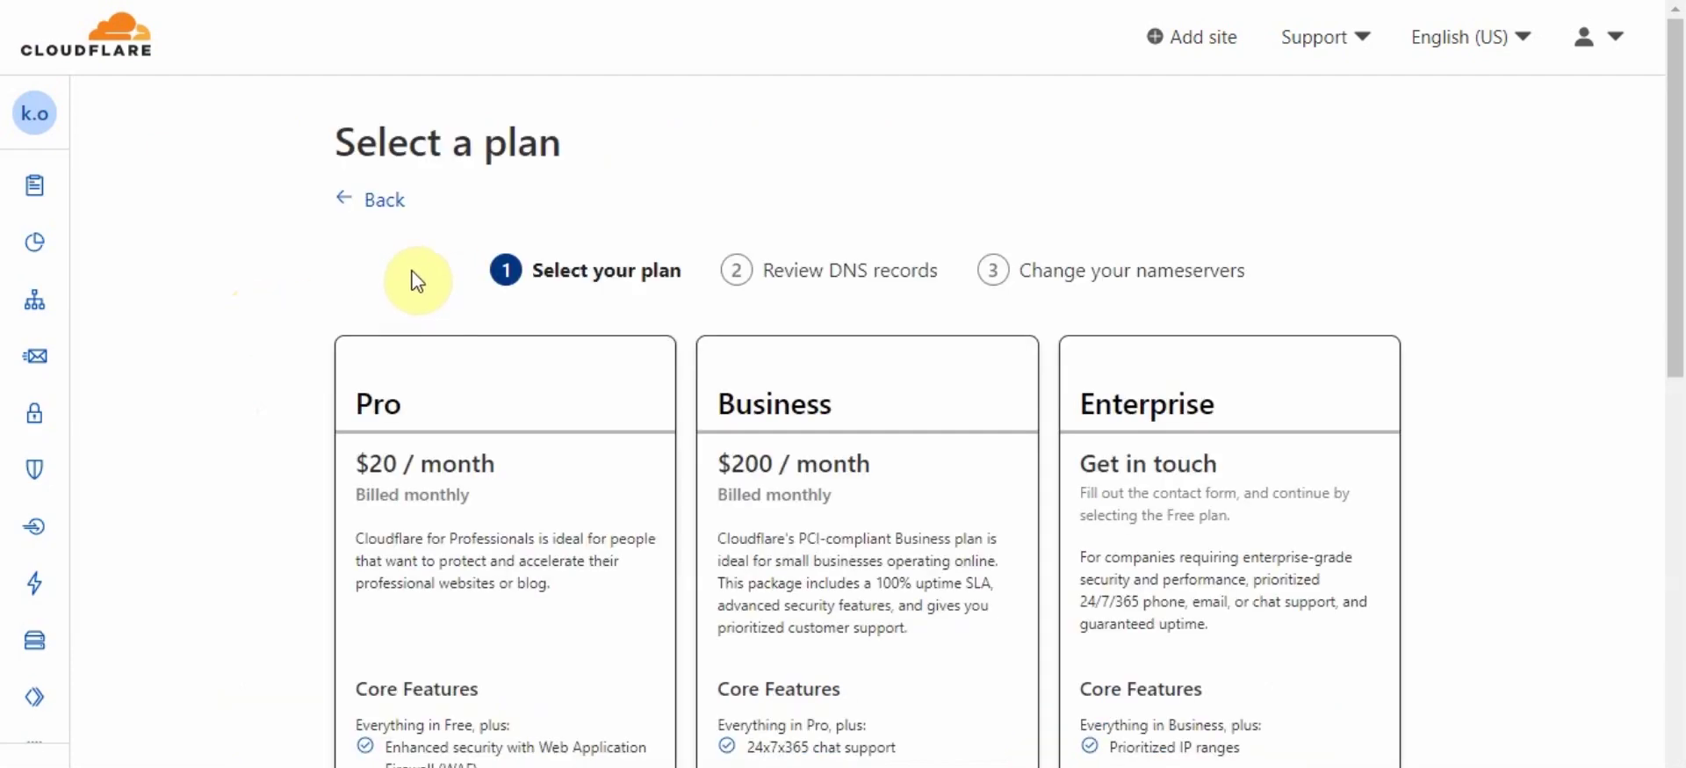
Compare the available plans, choose the Free $0 plan for the site and continue
drag(1671, 226, 1655, 384)
scroll(1655, 384, up, 1)
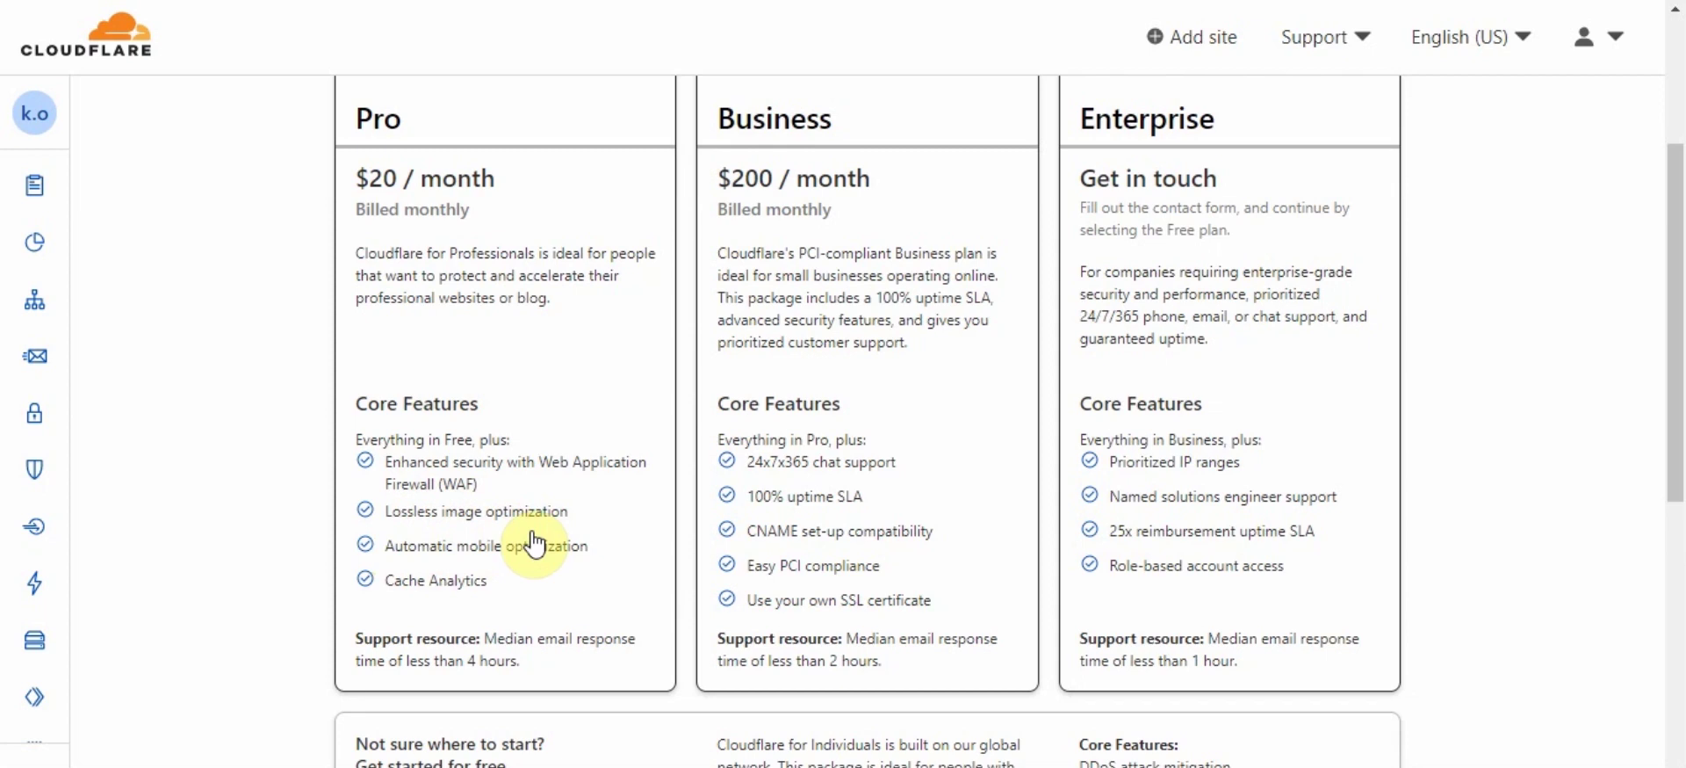
drag(1674, 352, 1600, 554)
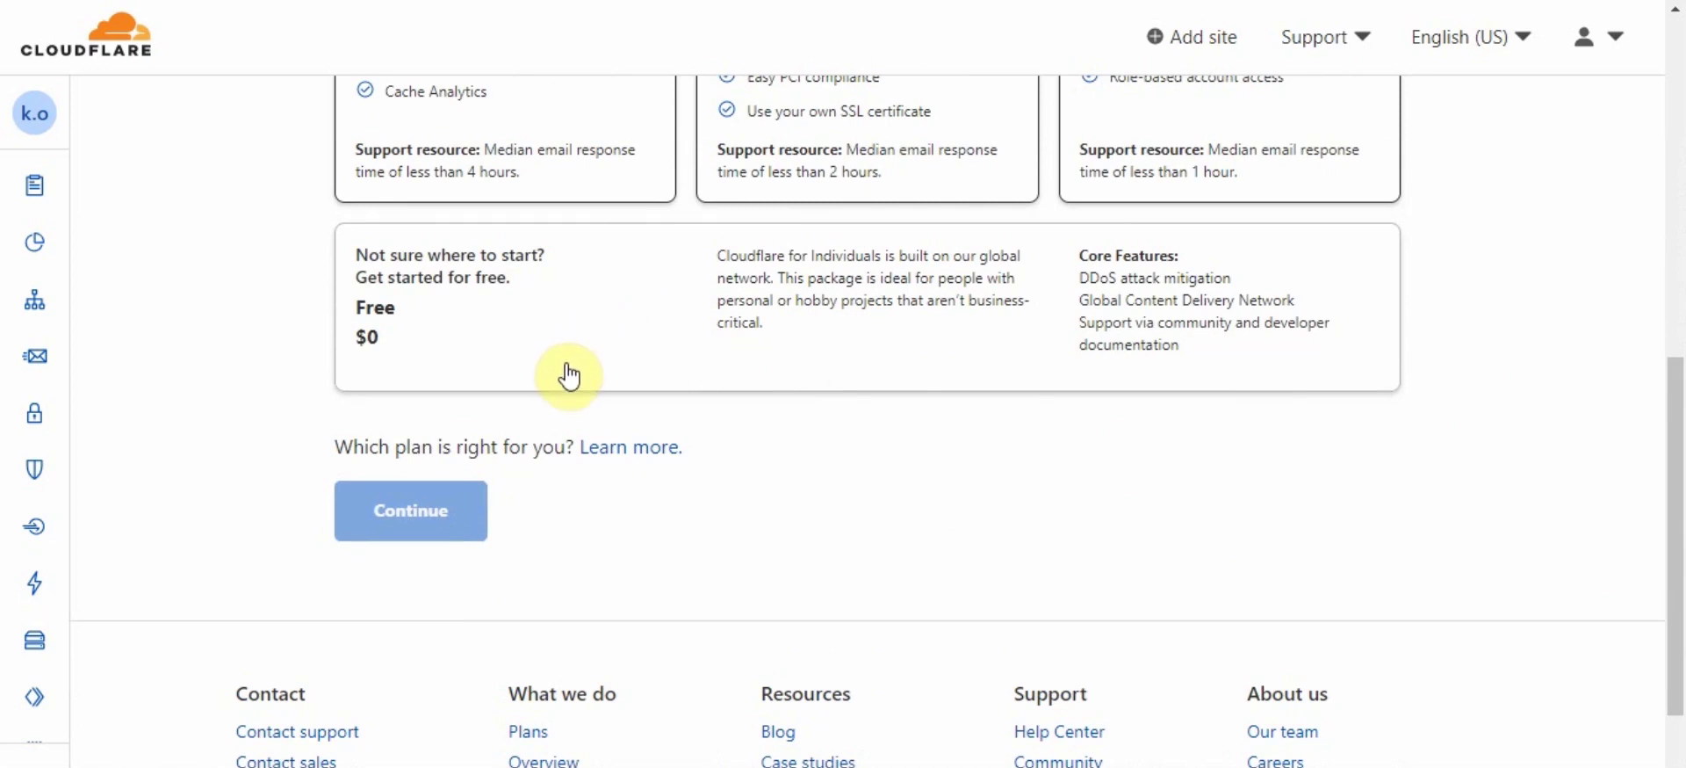
click(516, 323)
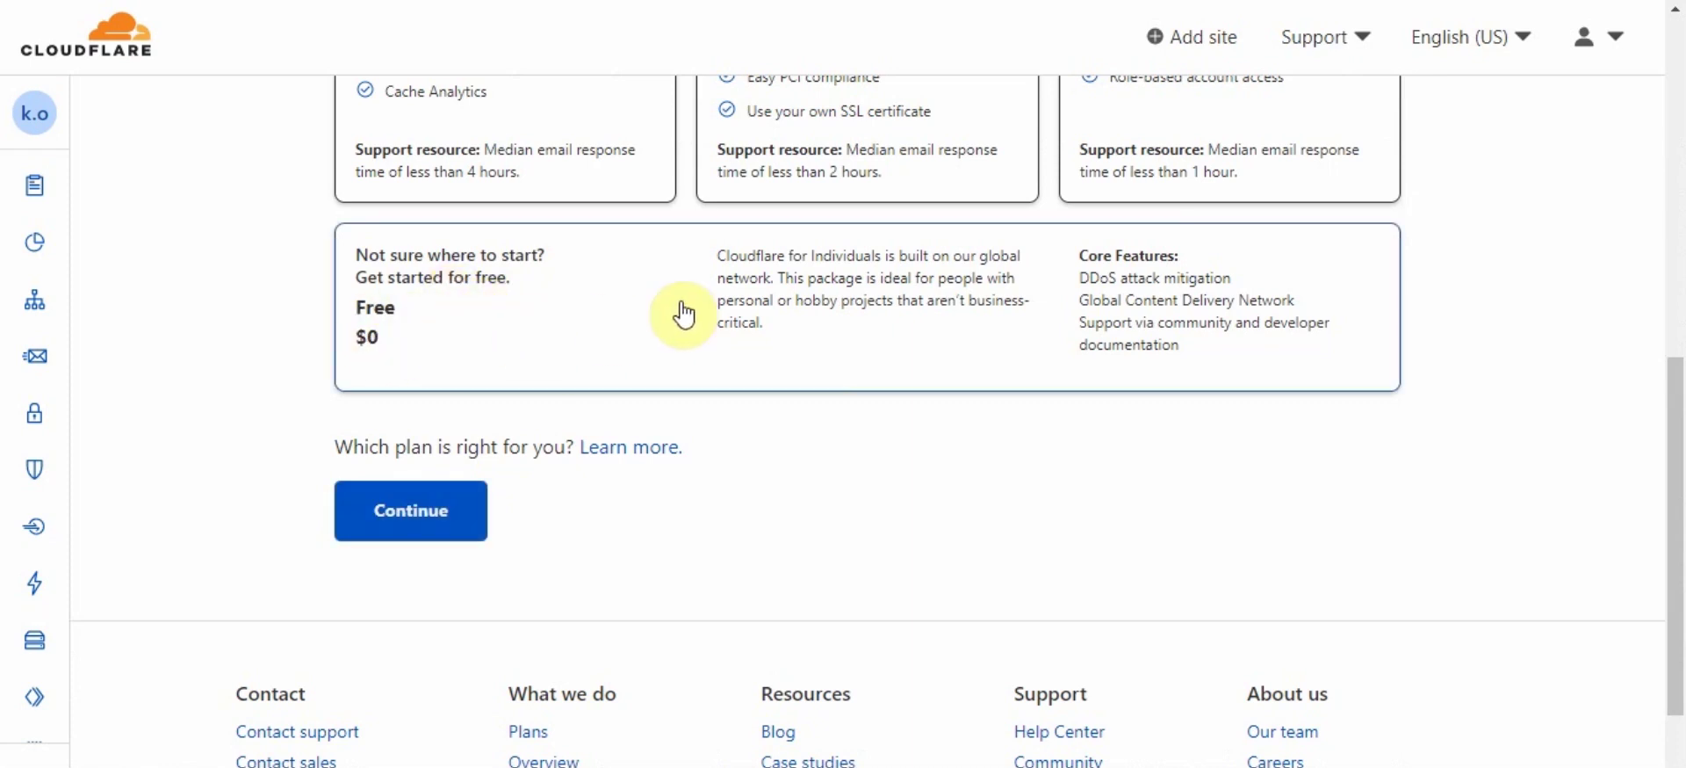
click(408, 523)
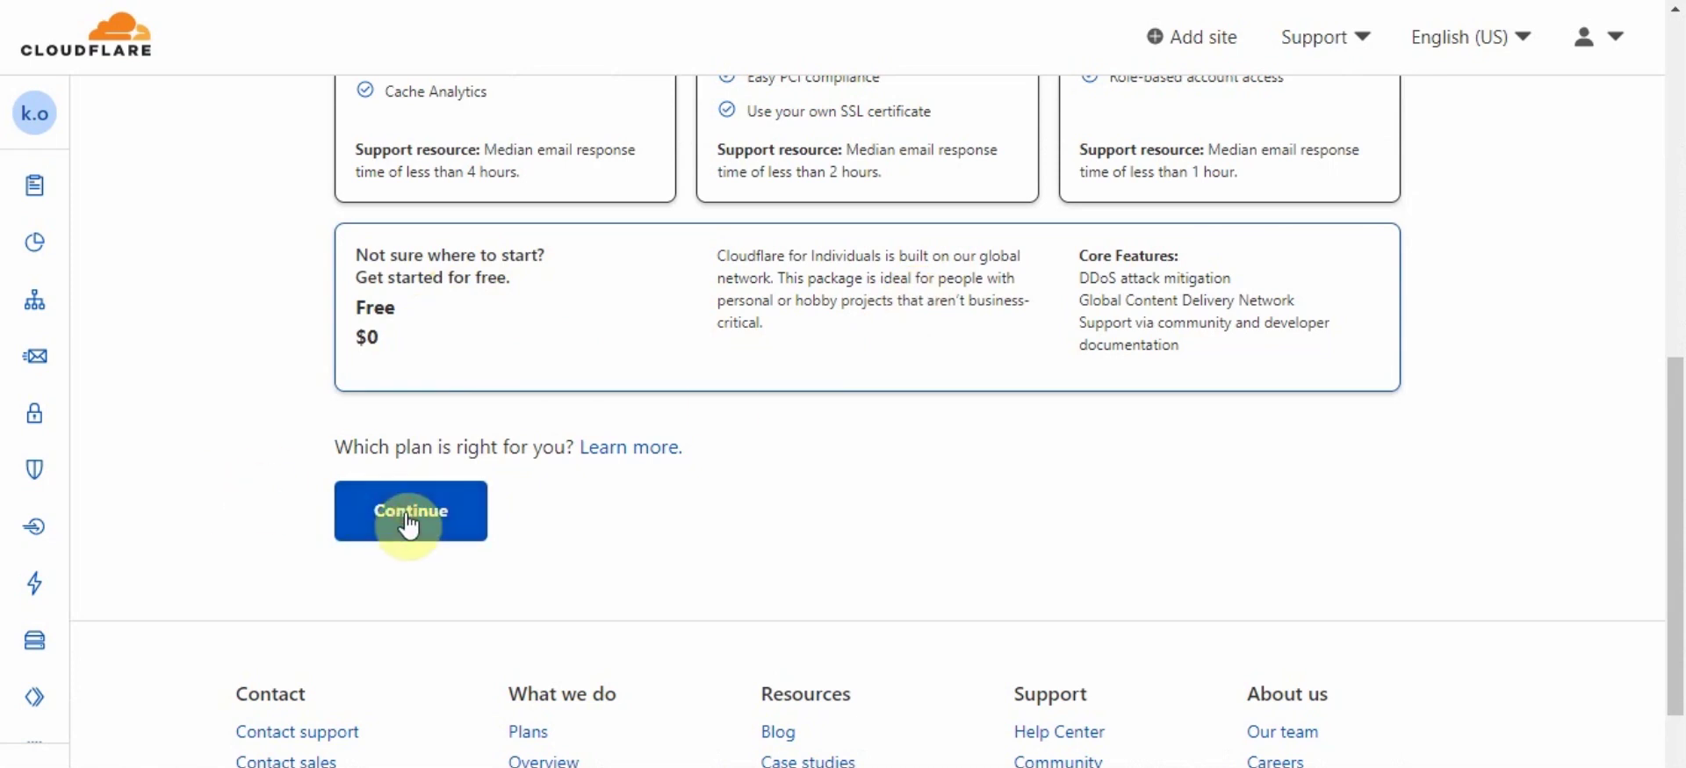
click(412, 512)
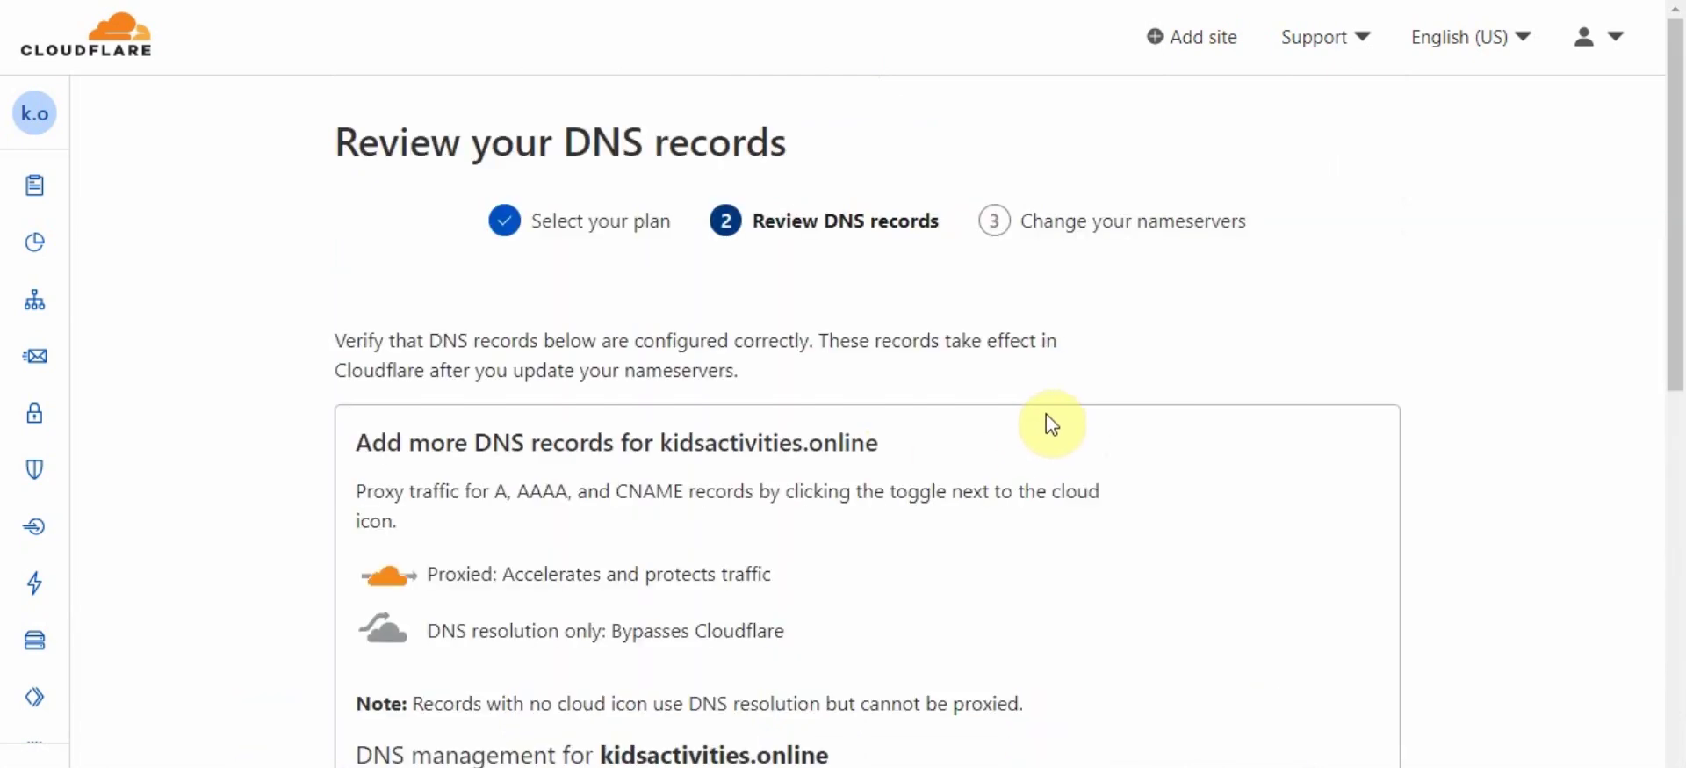
Review the imported DNS records and proxy statuses for kidsactivities.online and continue to the nameserver change
drag(1671, 207, 1629, 404)
scroll(1629, 404, down, 4)
click(656, 272)
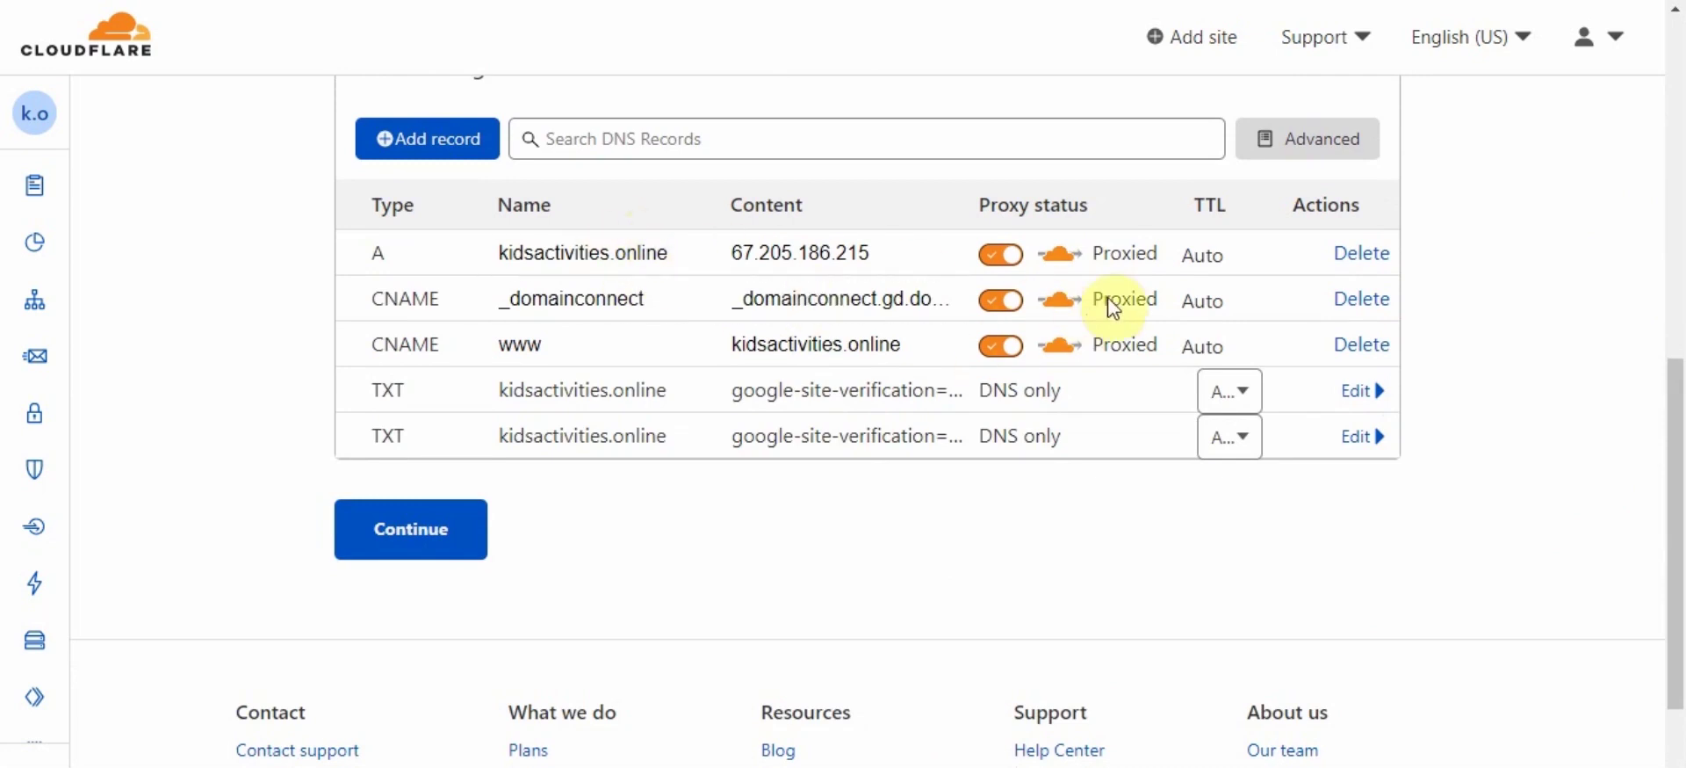
scroll(1668, 351, up, 3)
scroll(1650, 446, down, 3)
scroll(1649, 446, up, 4)
scroll(1651, 435, down, 3)
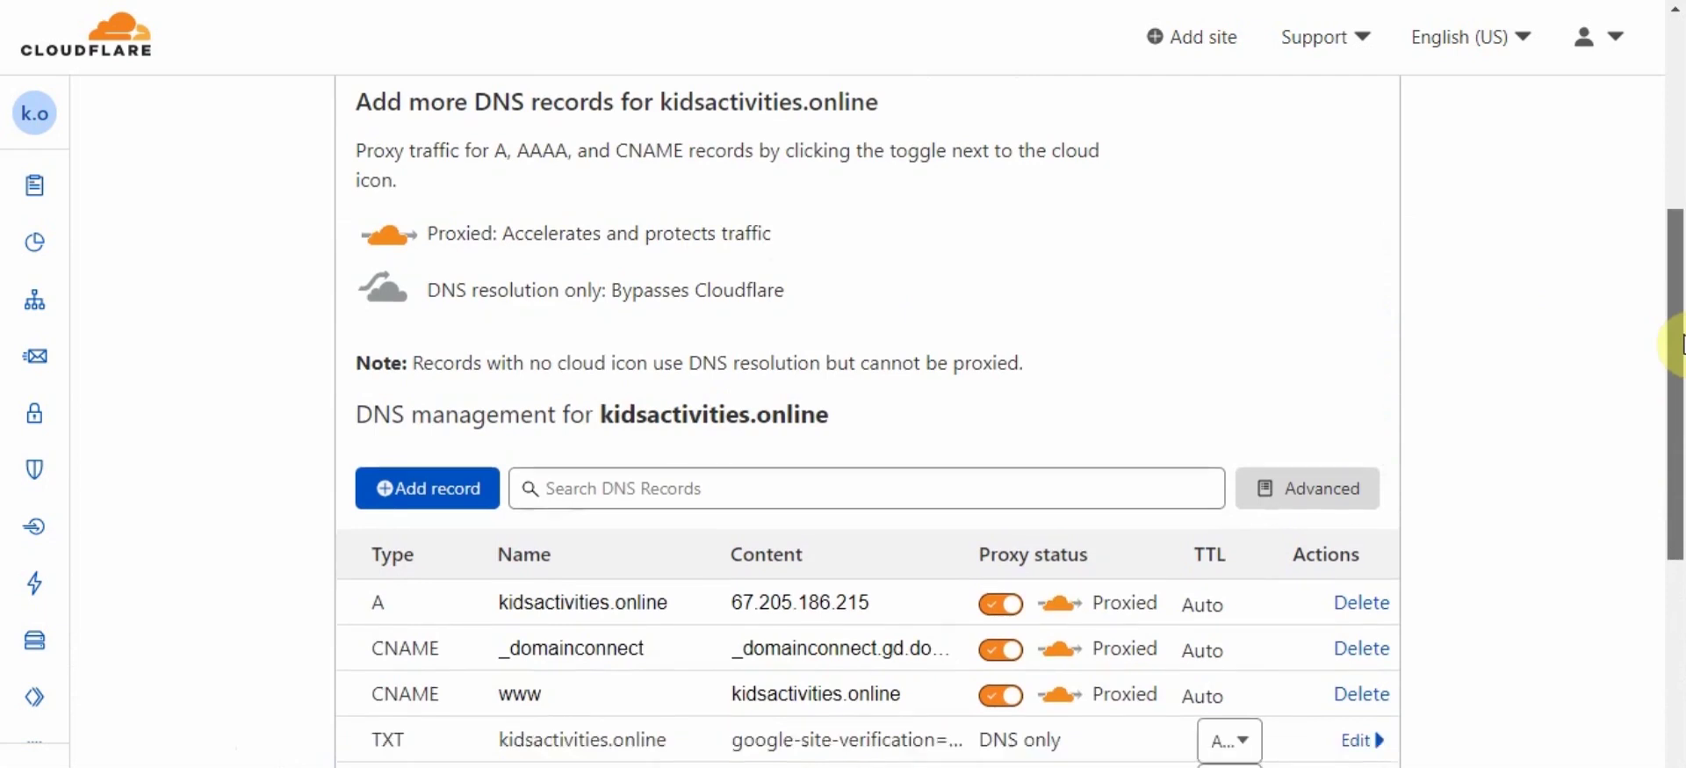
scroll(1651, 428, down, 1)
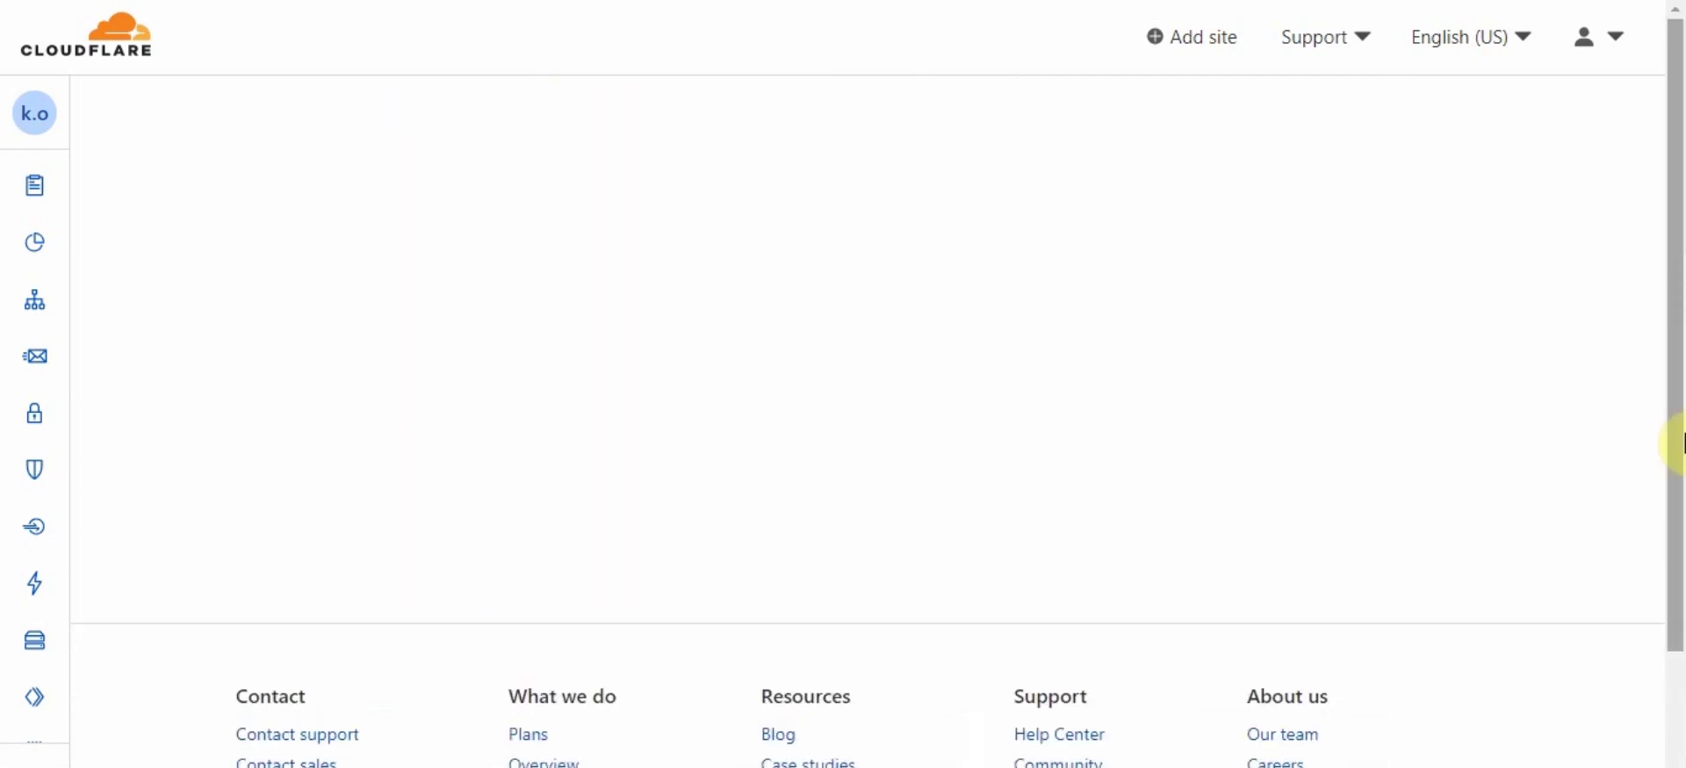
Open the WHOIS lookup from the nameserver instructions and look up the registrar of ameenwebdev.com
drag(1674, 260, 1673, 357)
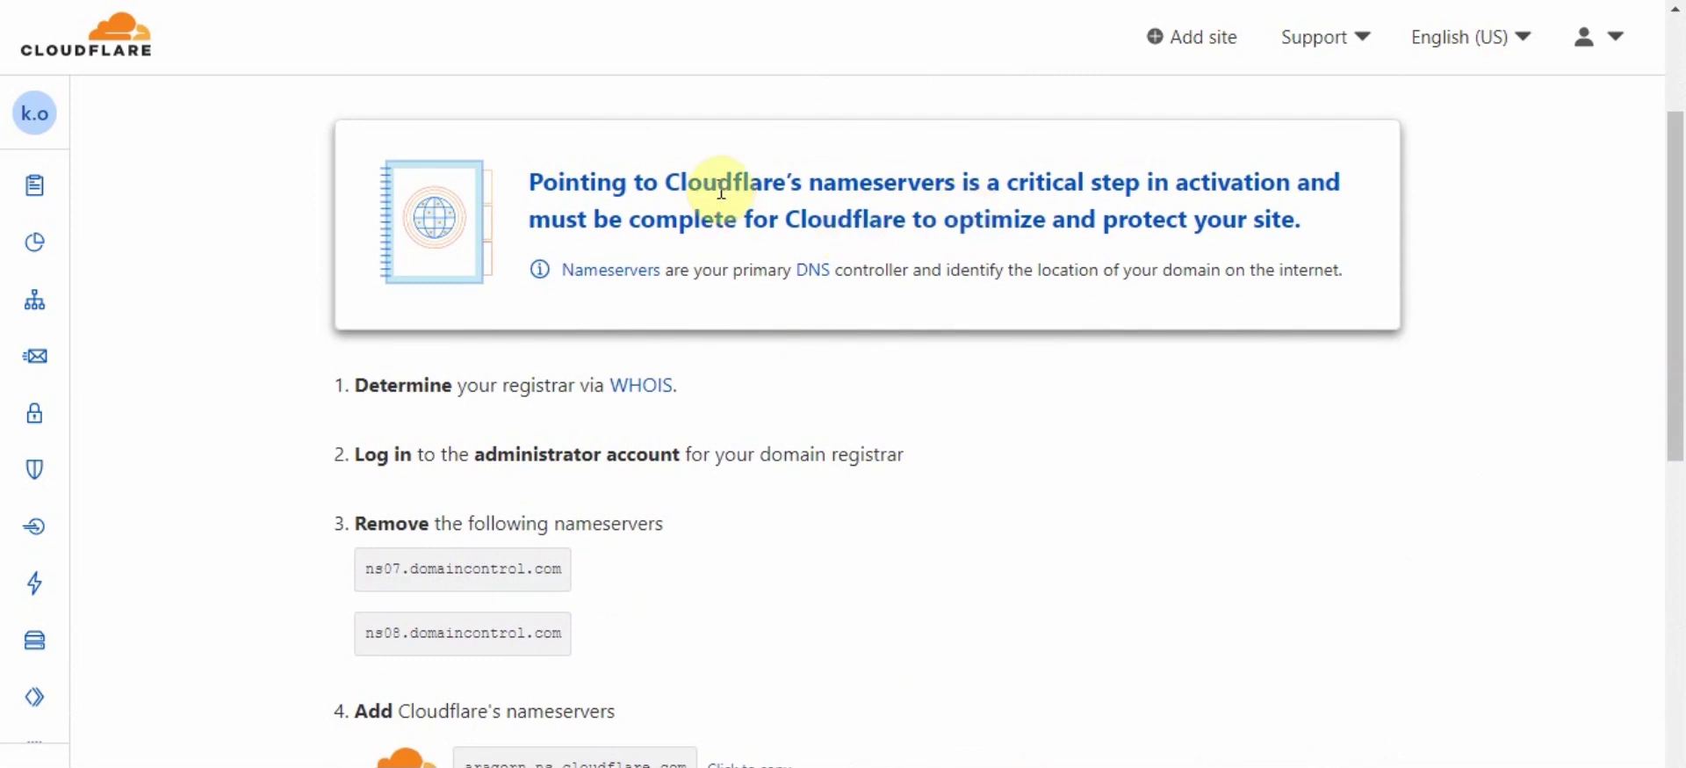
scroll(820, 181, down, 2)
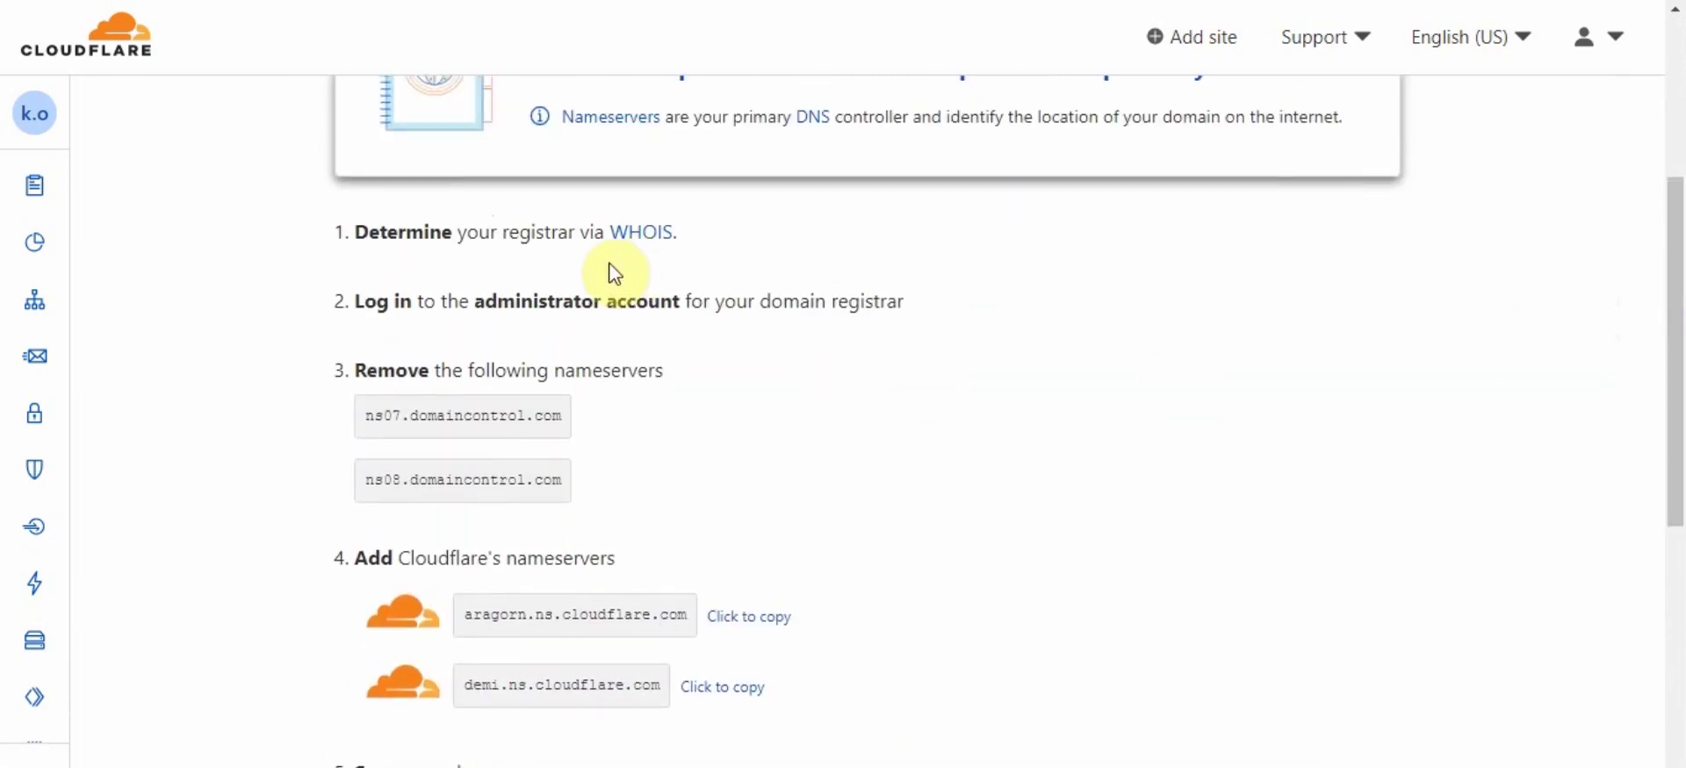
right_click(639, 230)
click(658, 250)
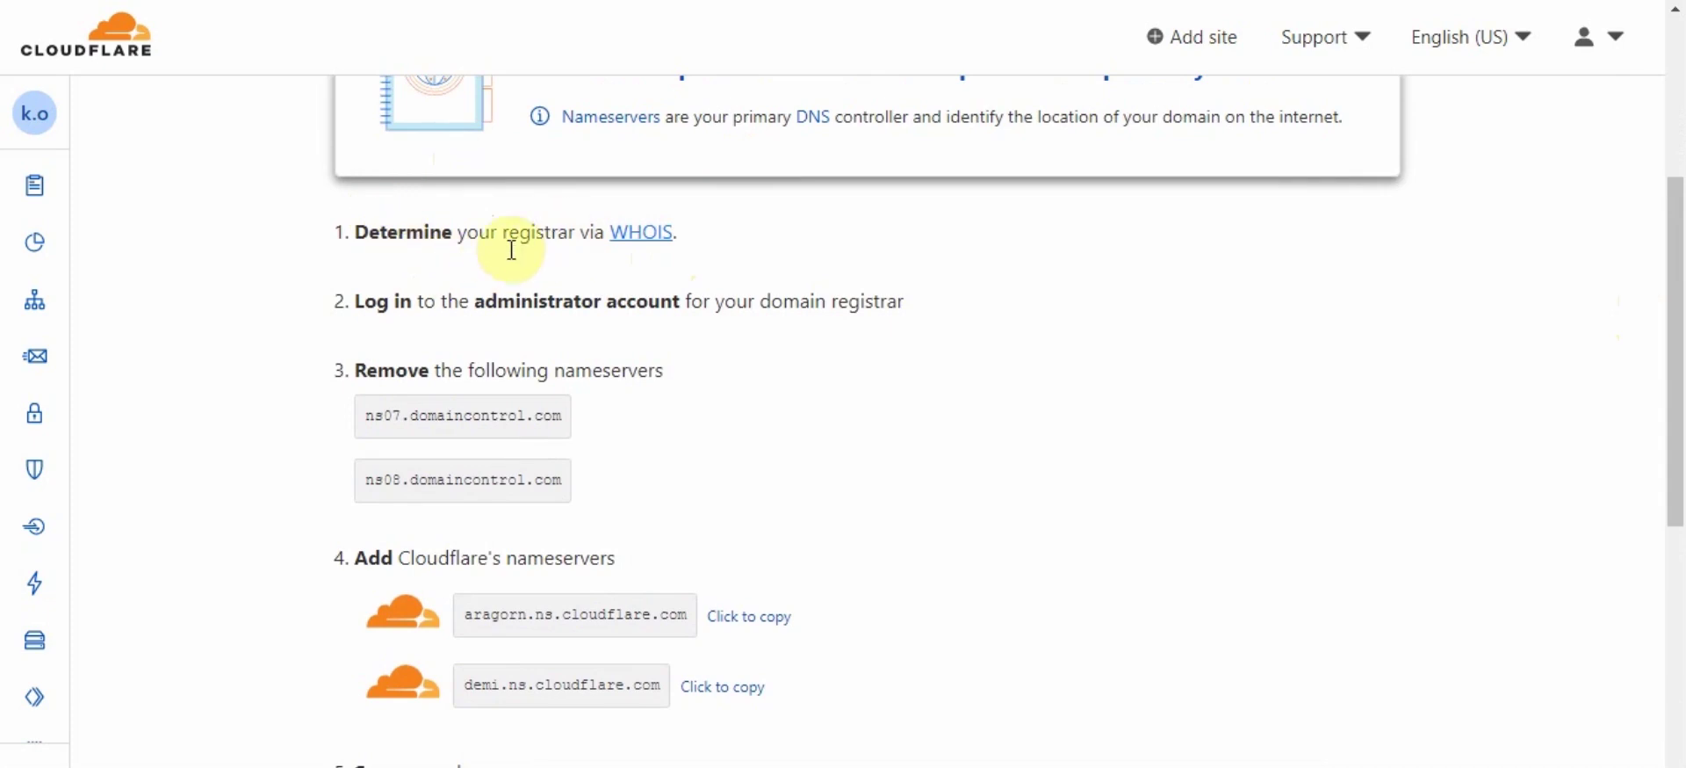
click(642, 231)
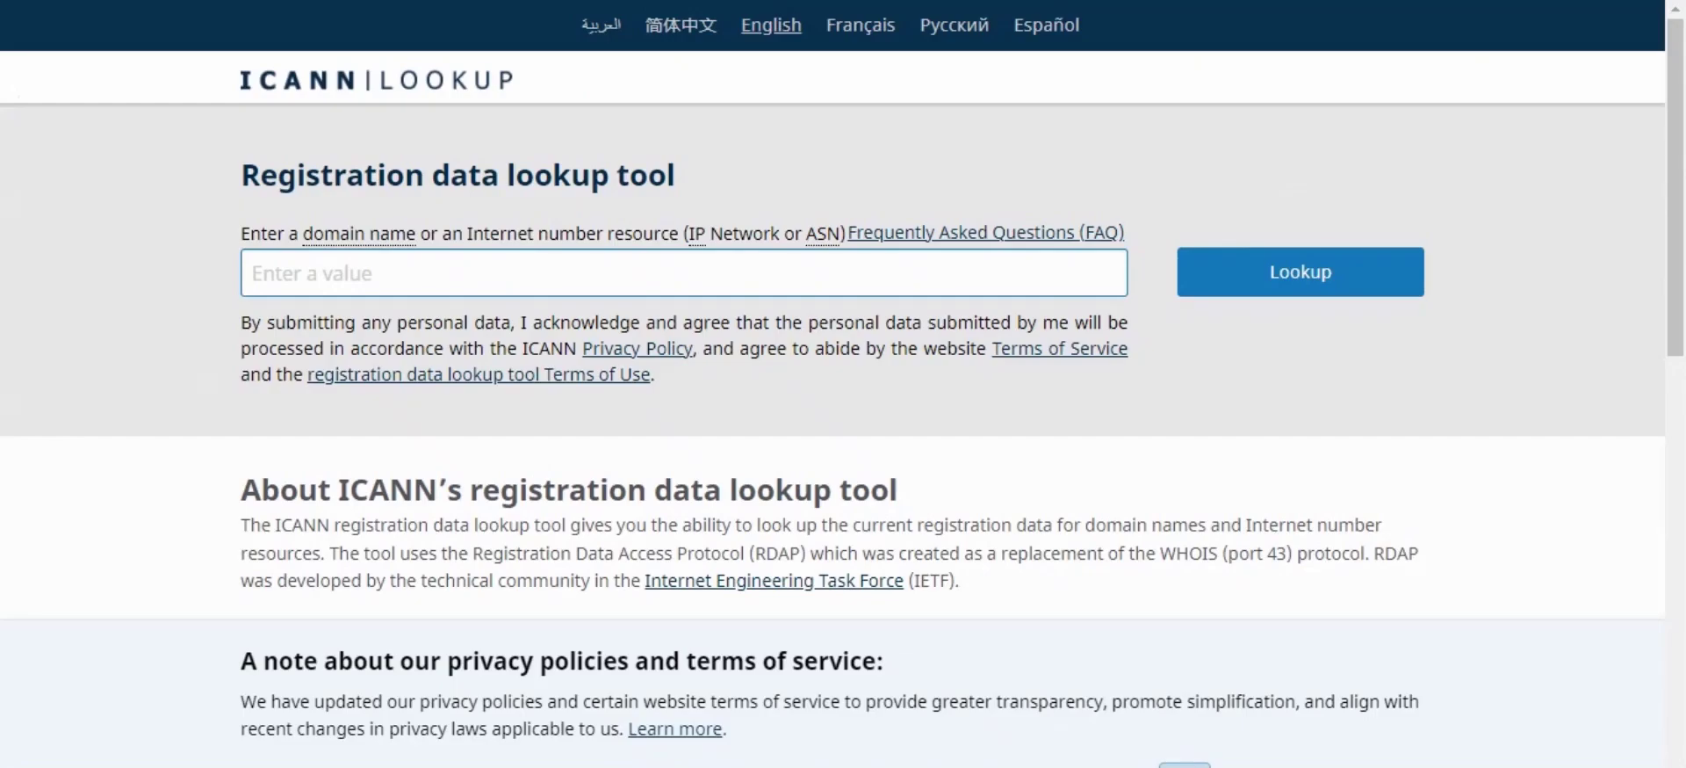
click(729, 275)
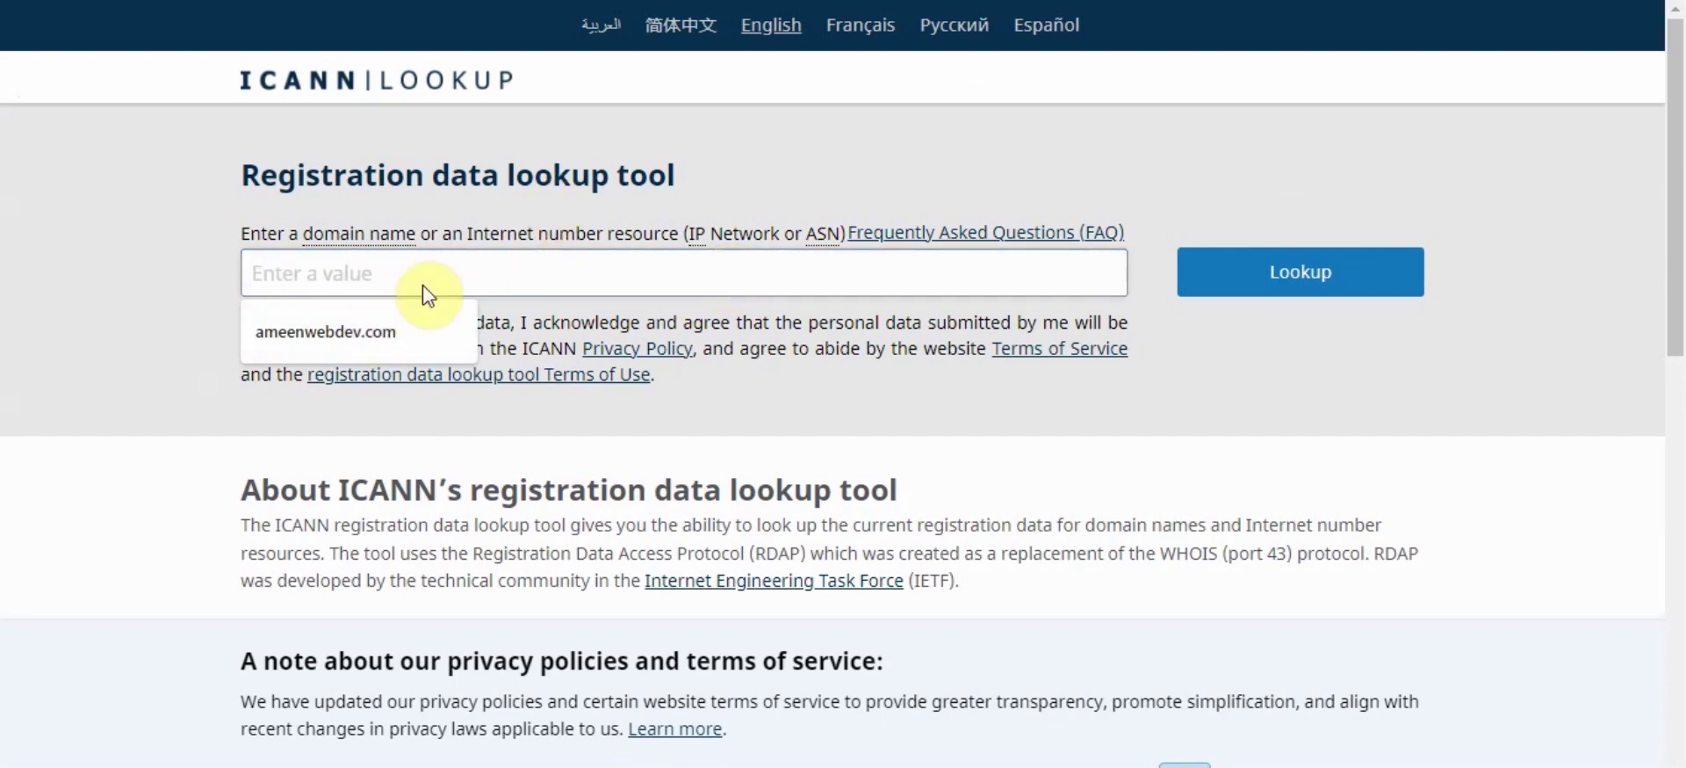
click(407, 331)
click(1239, 275)
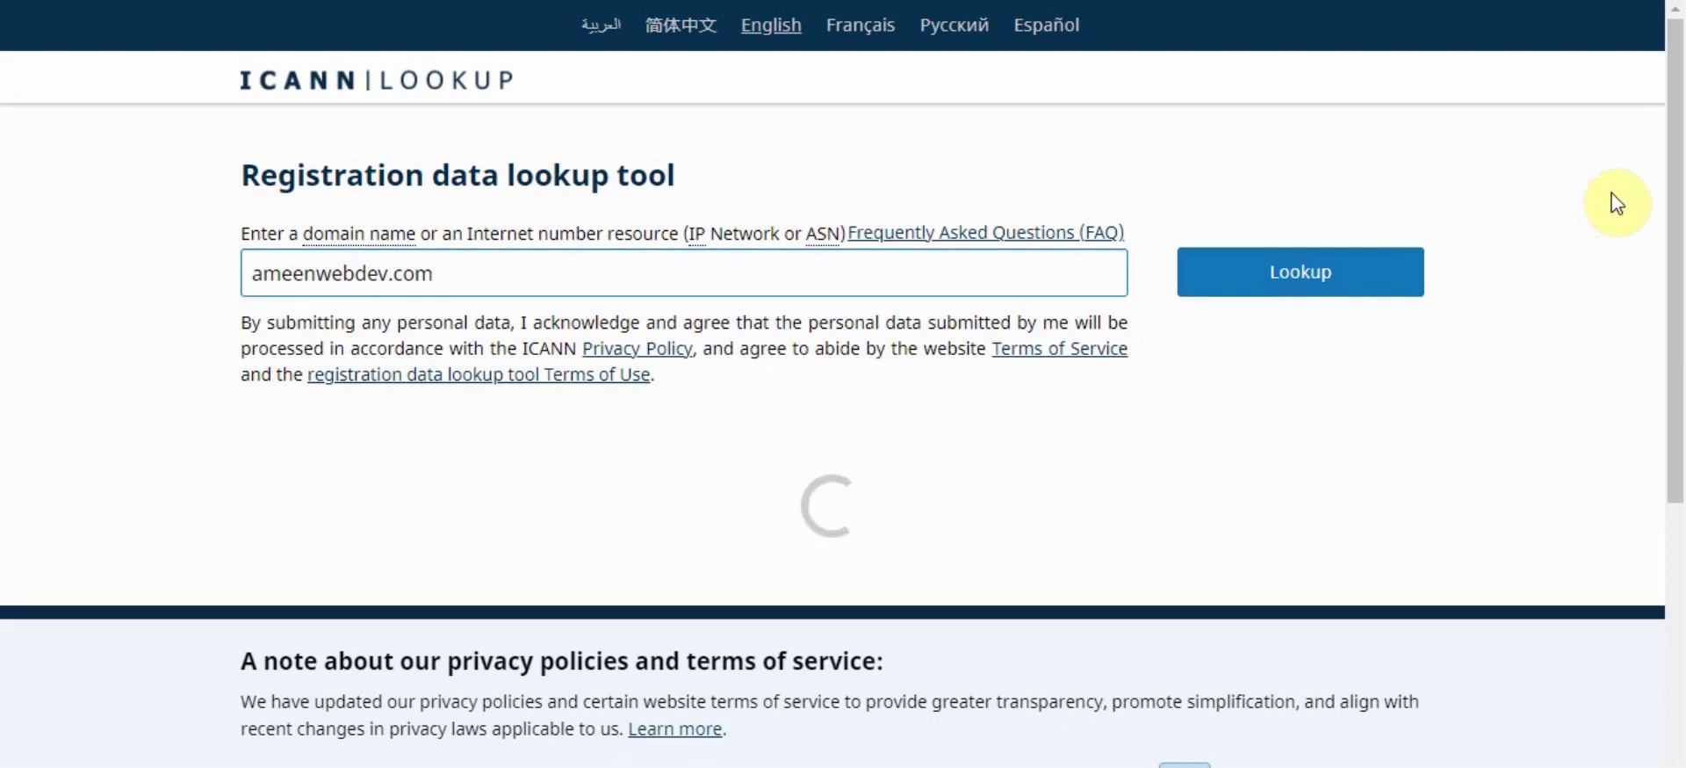
drag(1674, 176, 1629, 430)
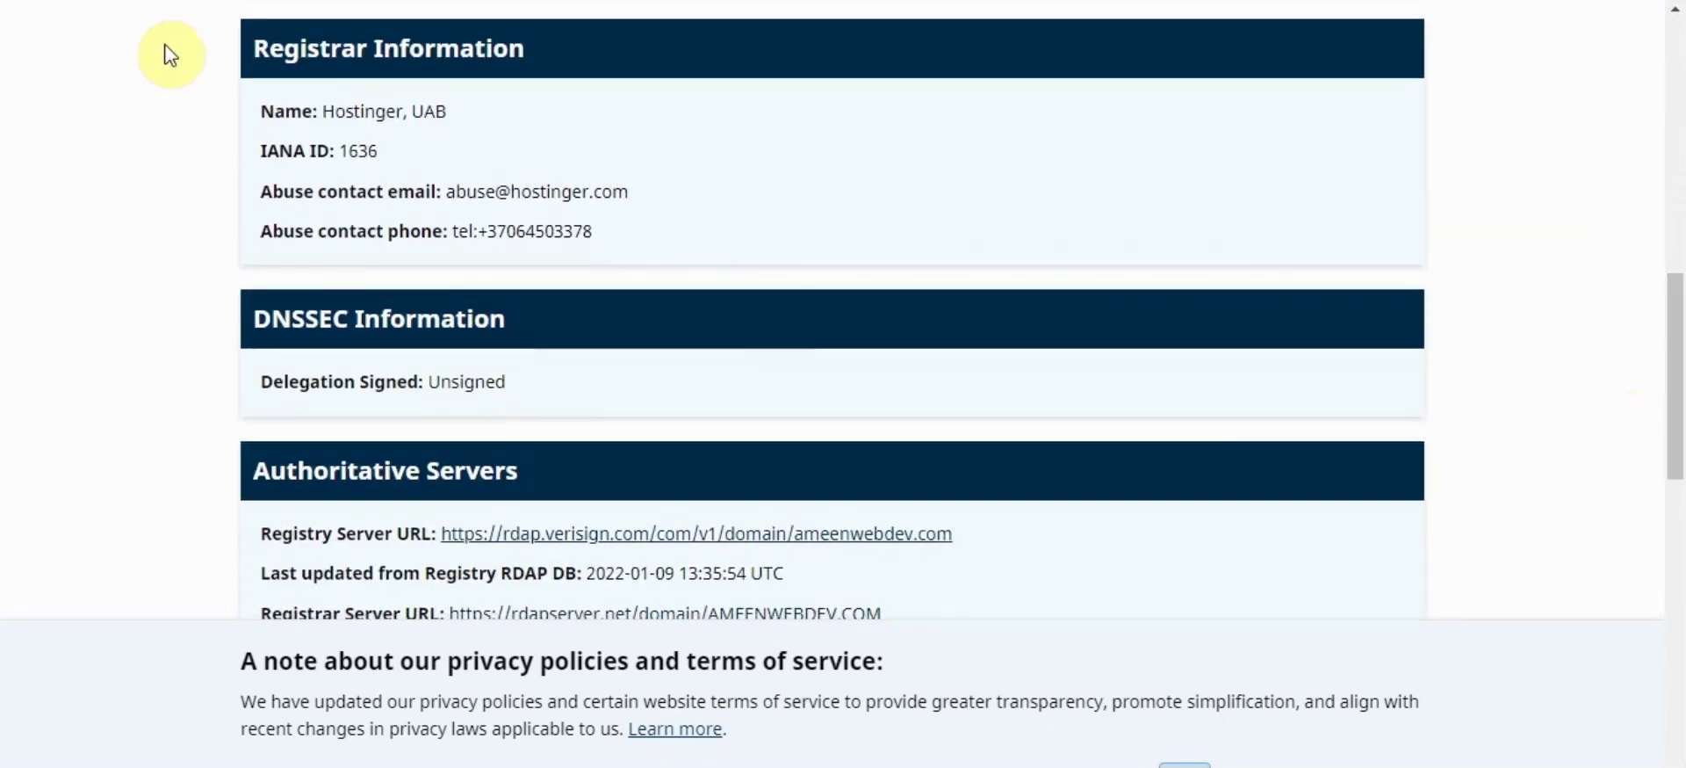
drag(322, 112, 435, 111)
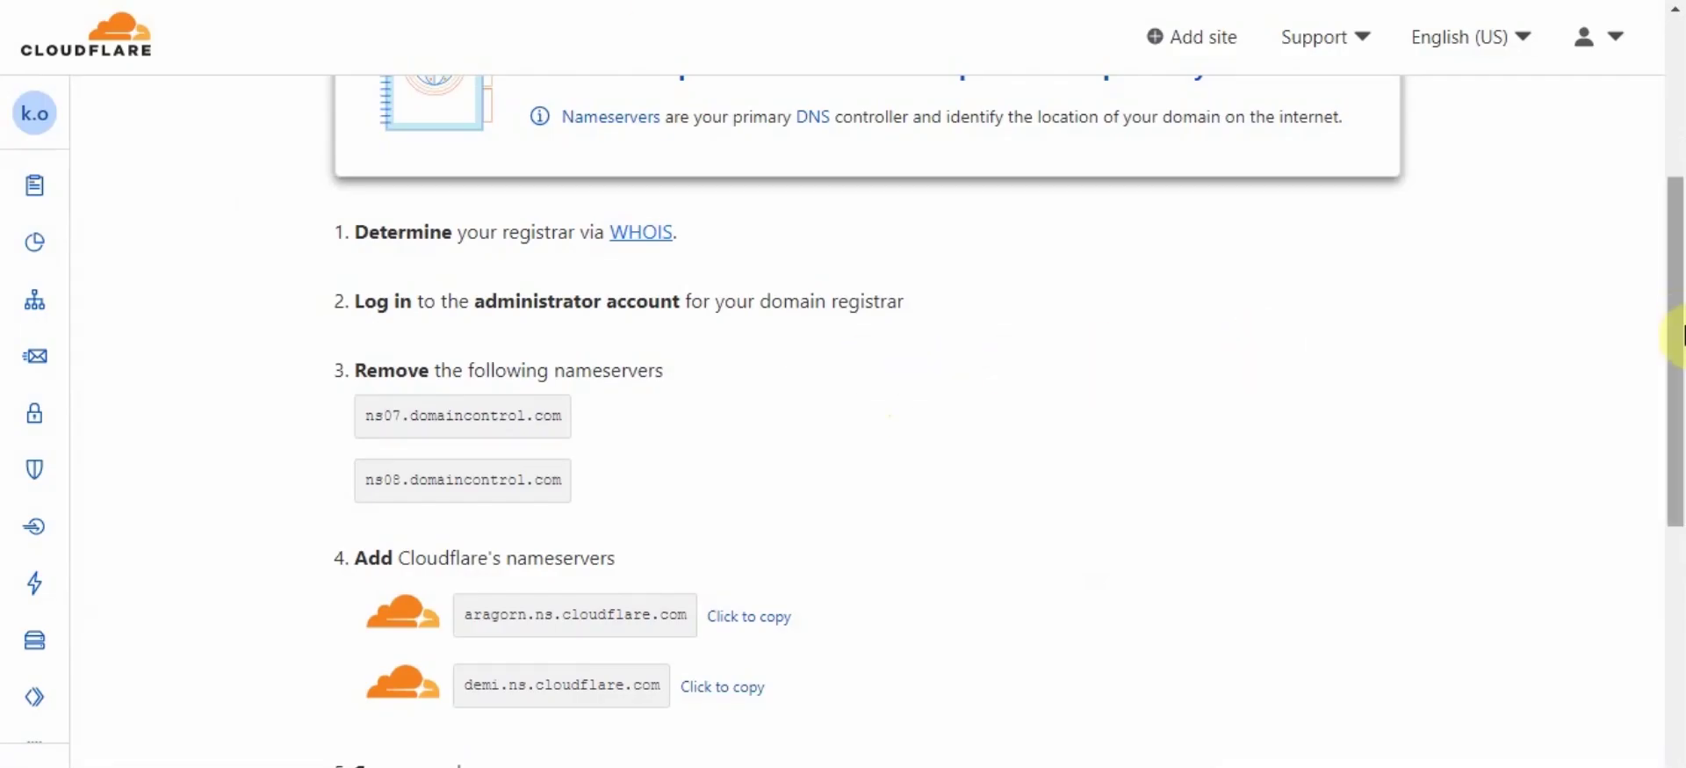
Return to the Cloudflare instructions and examine which nameservers to remove and which to add
drag(1680, 334, 1675, 376)
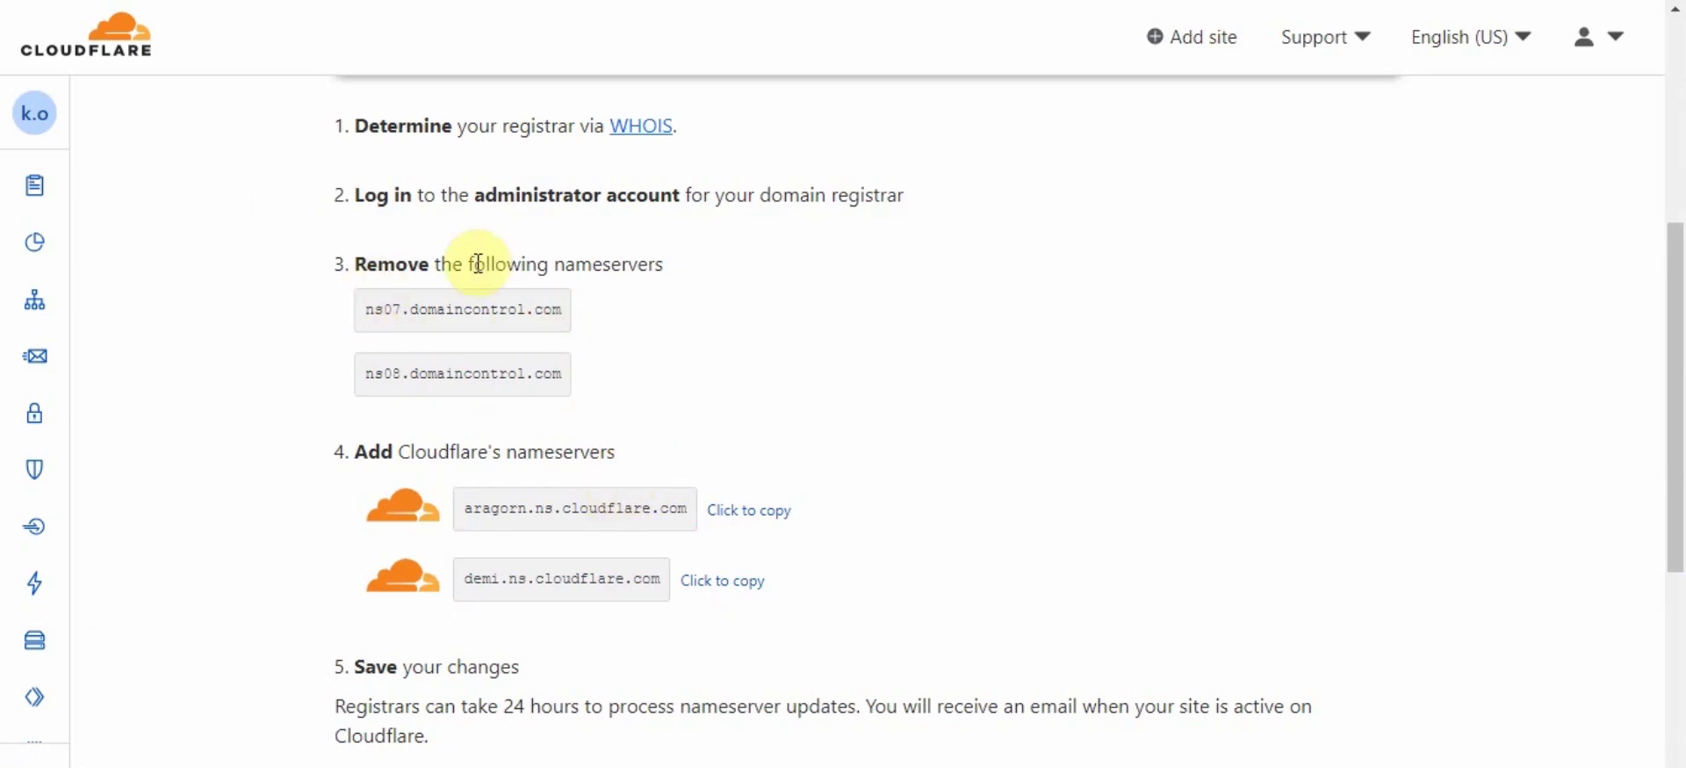
drag(385, 309, 508, 375)
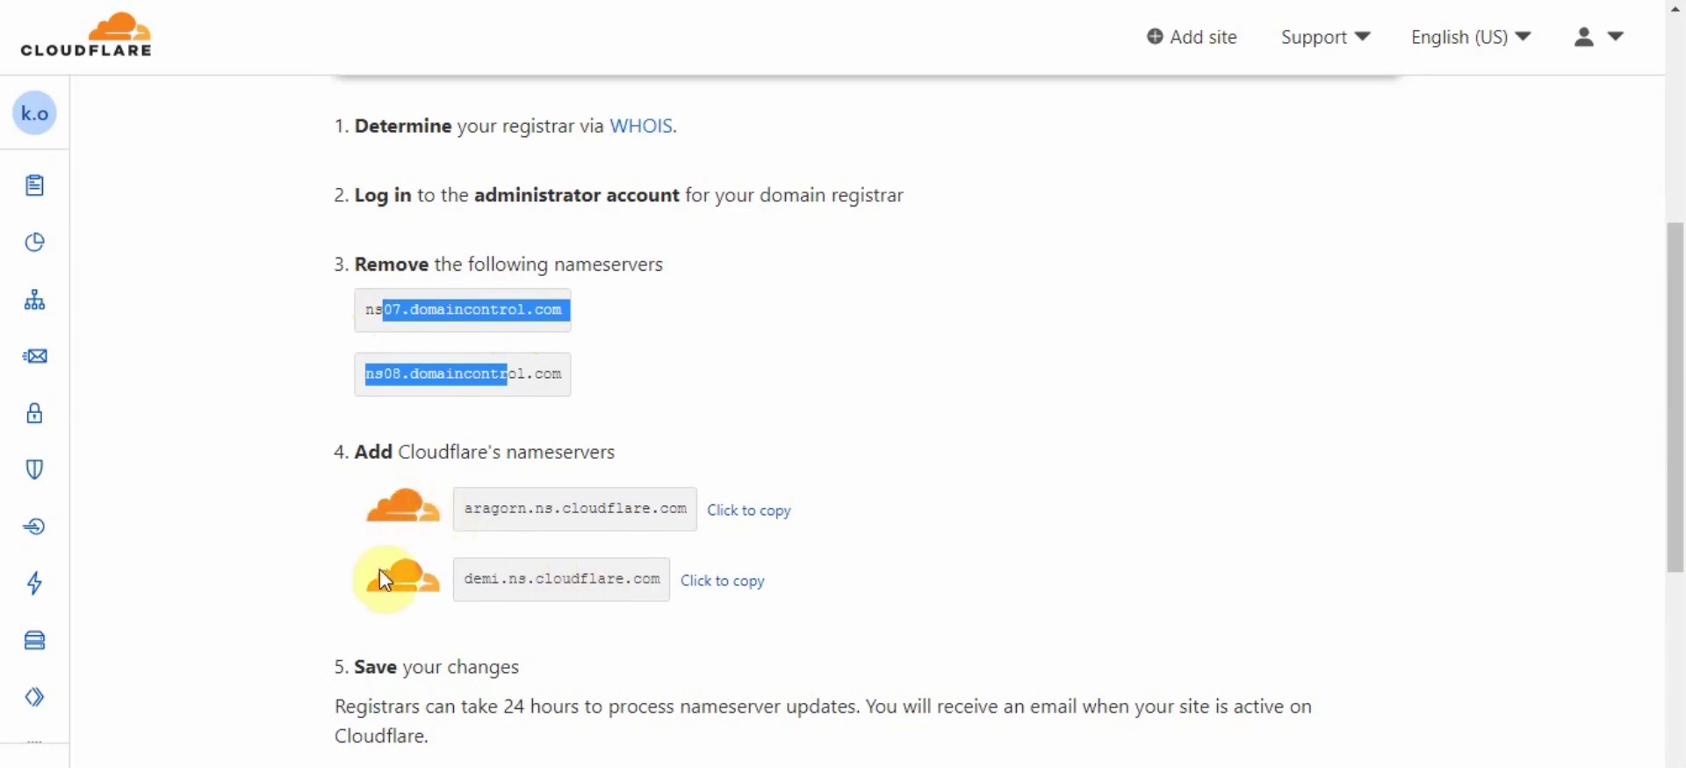
drag(1676, 390, 1662, 486)
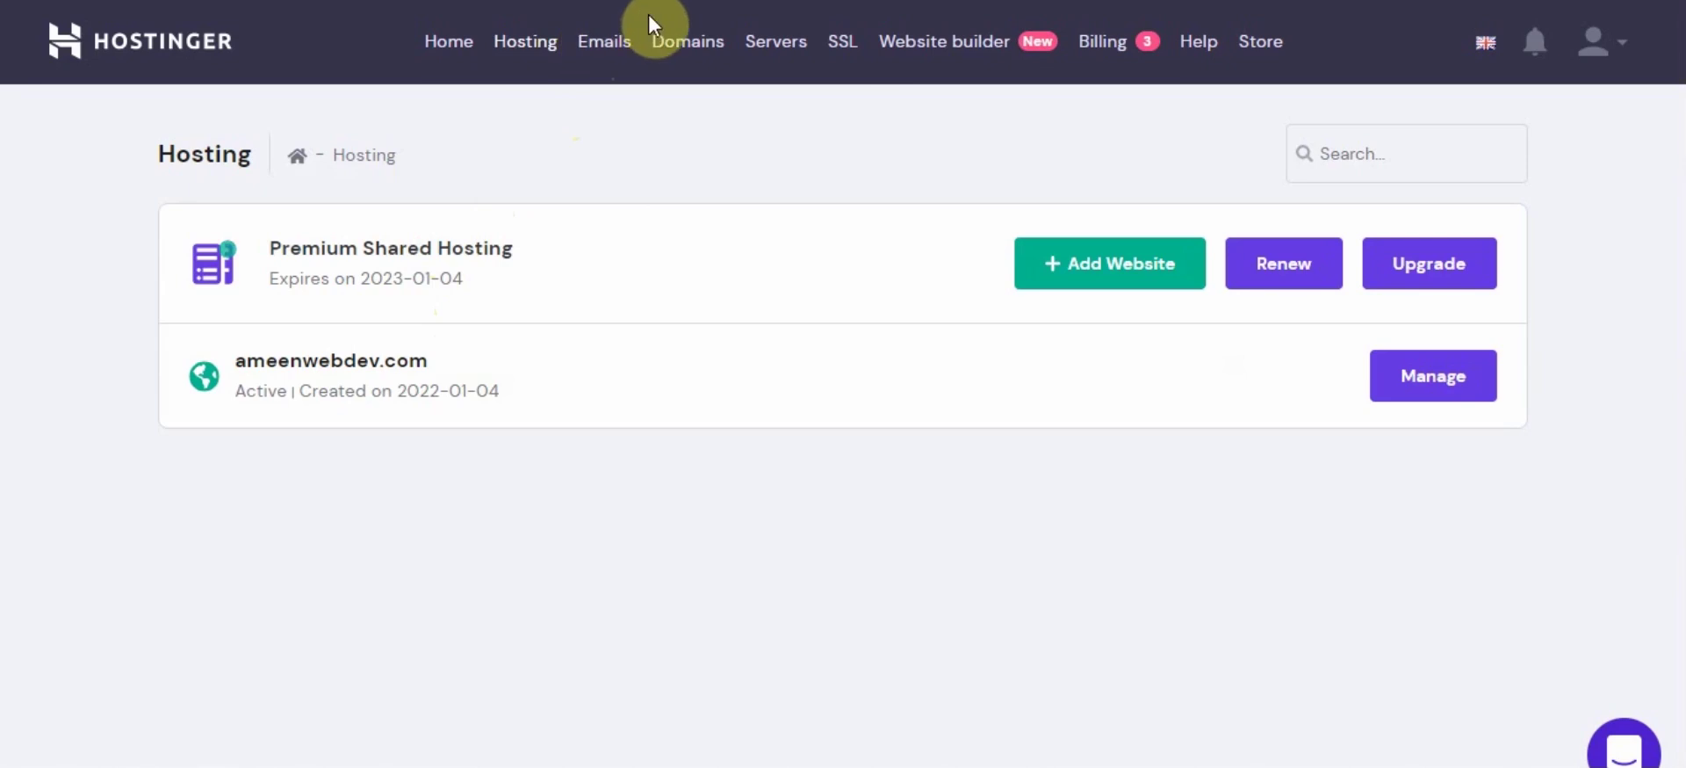
Switch to Hostinger and open the nameserver change form for the domain ameenwebdev.com
click(688, 44)
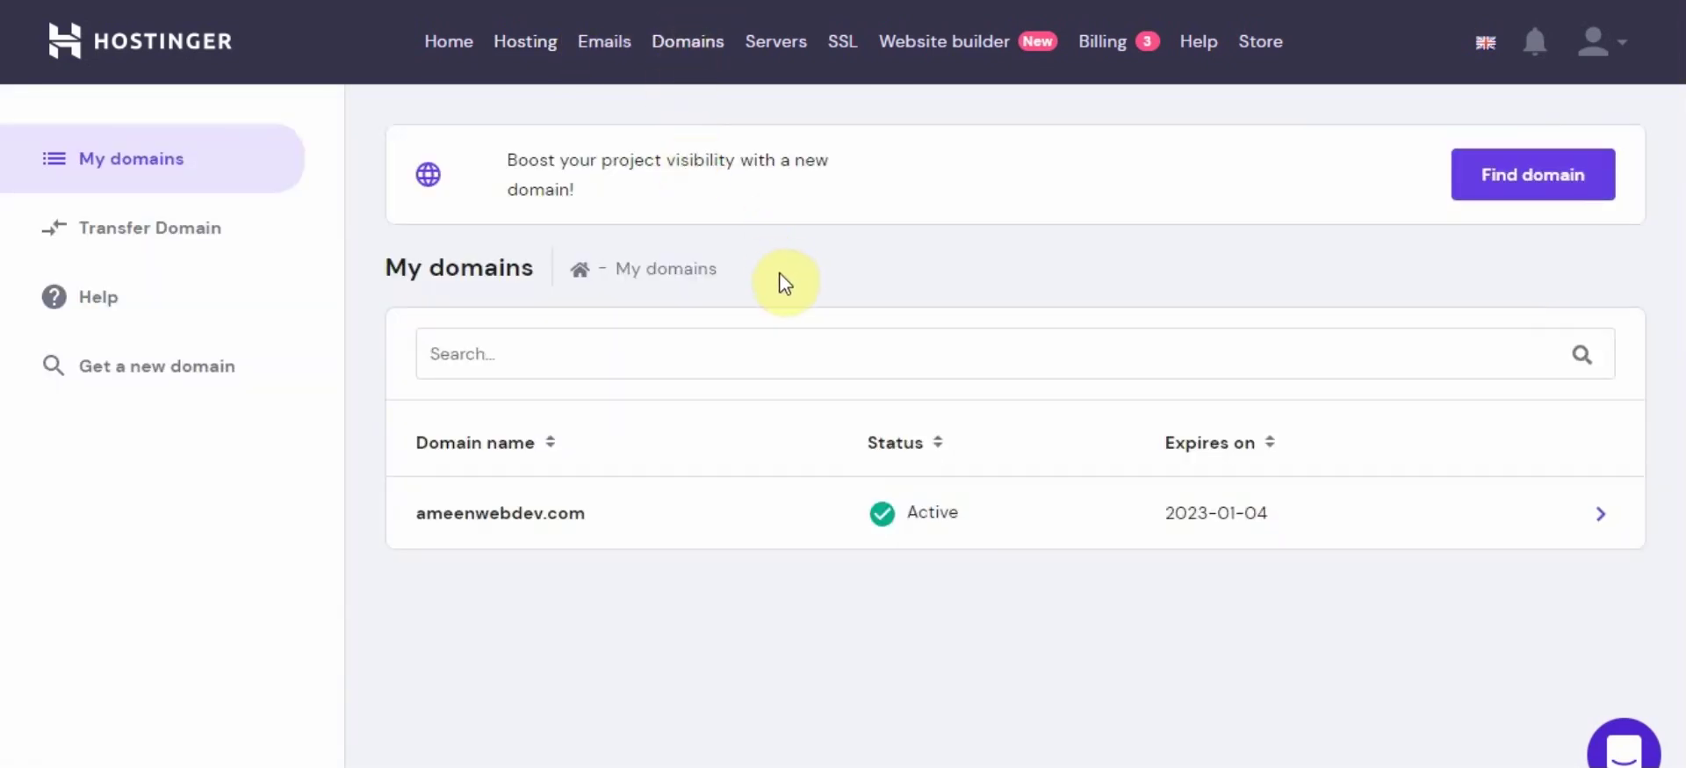
click(544, 519)
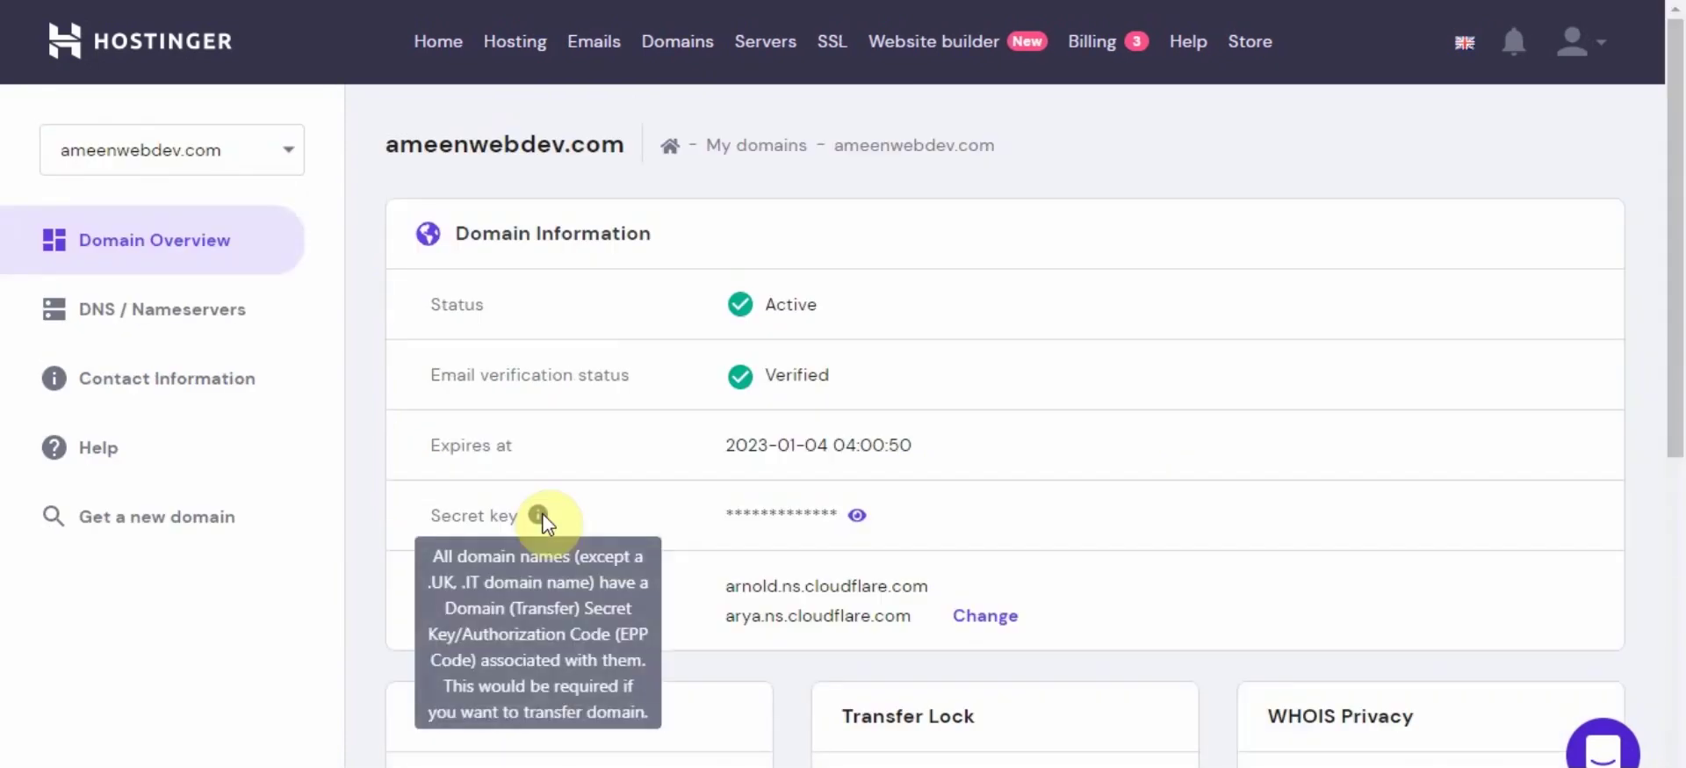
drag(1679, 198, 1679, 149)
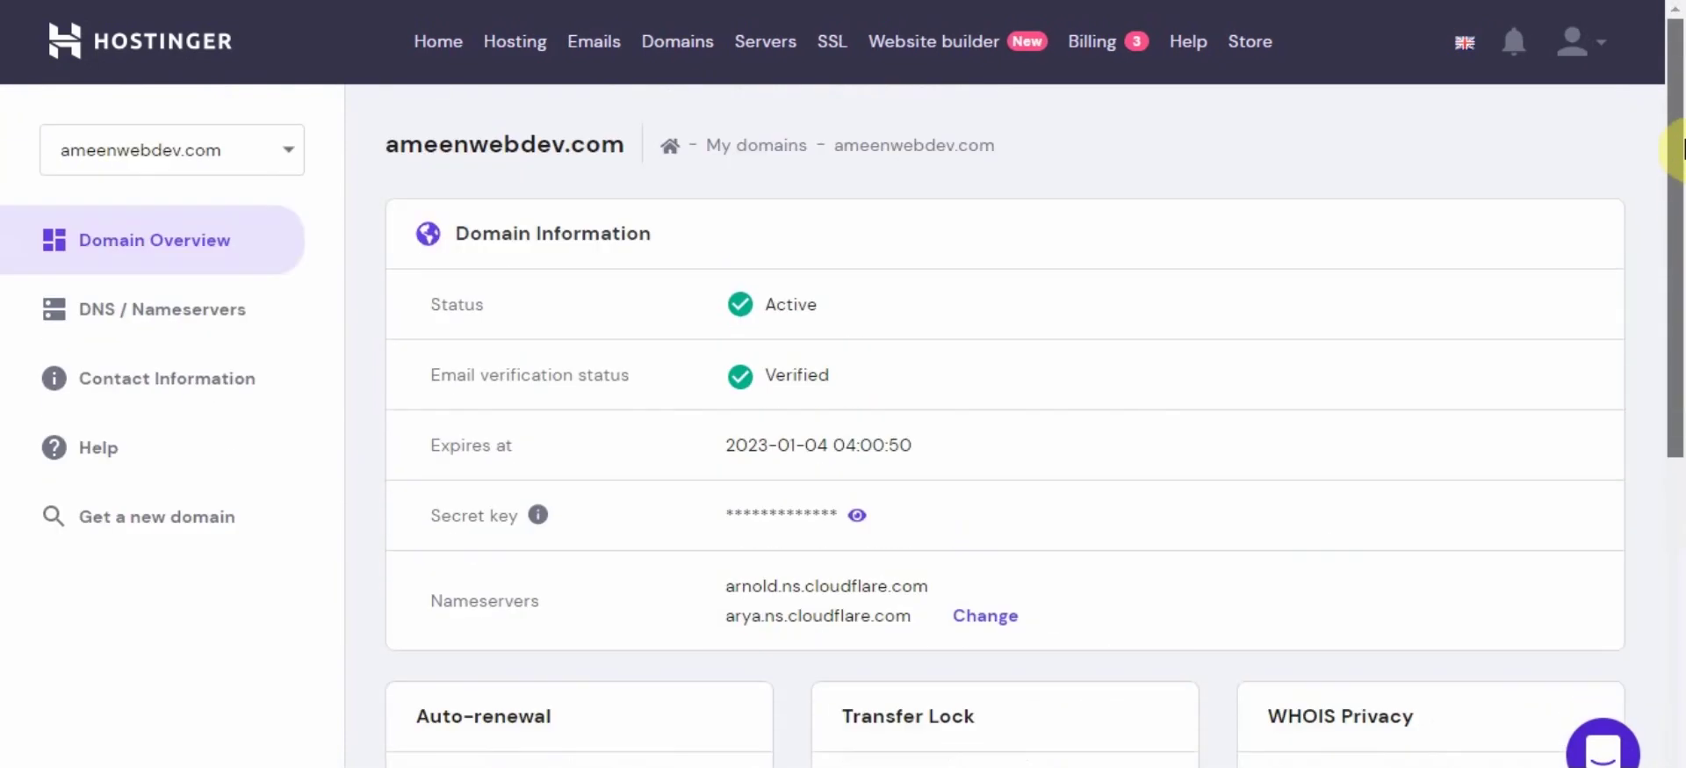
click(170, 310)
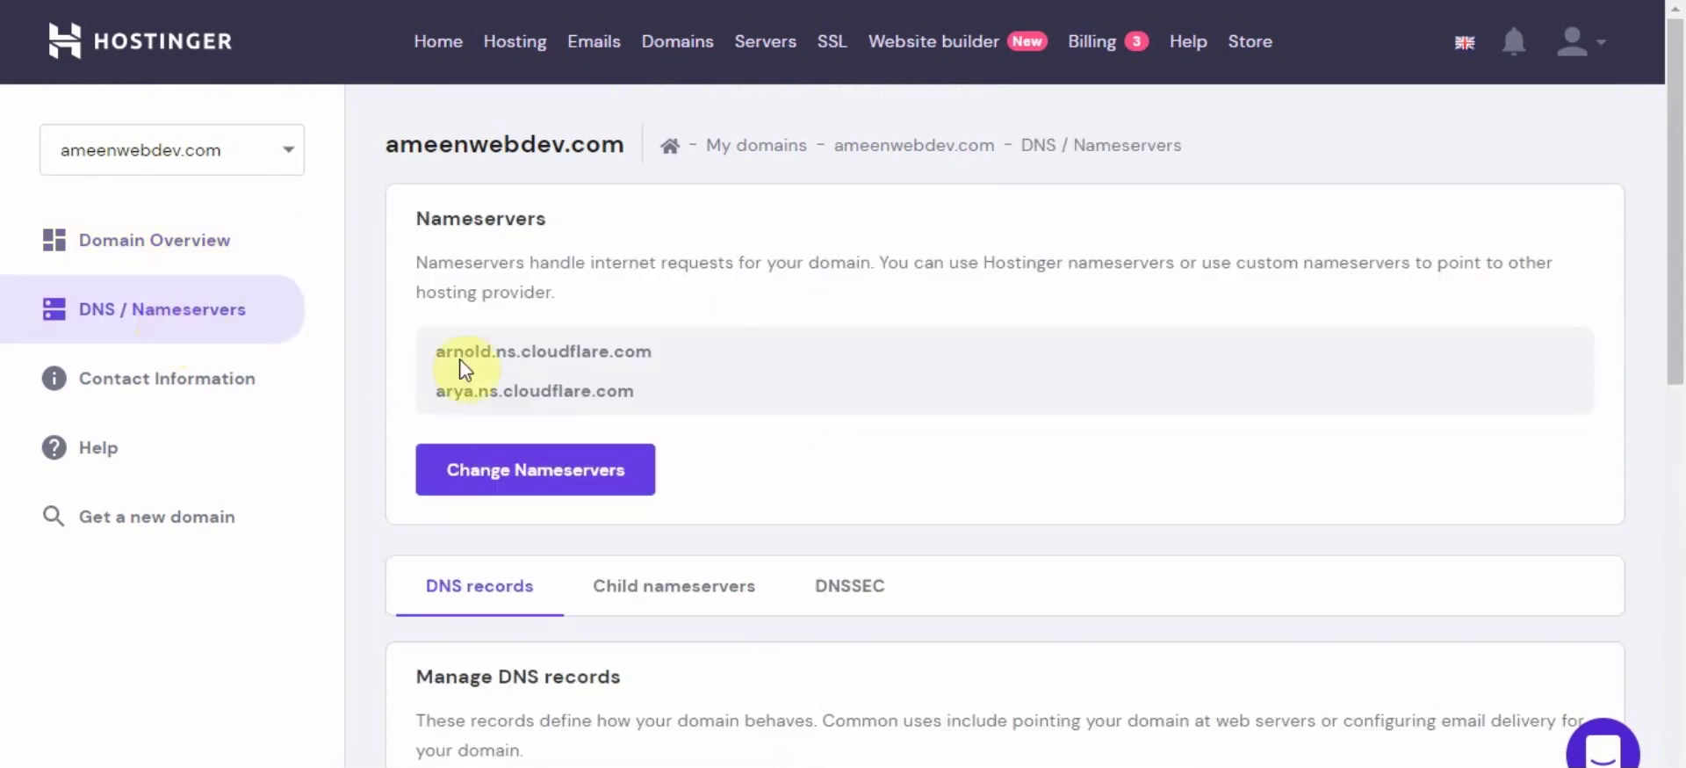
click(544, 492)
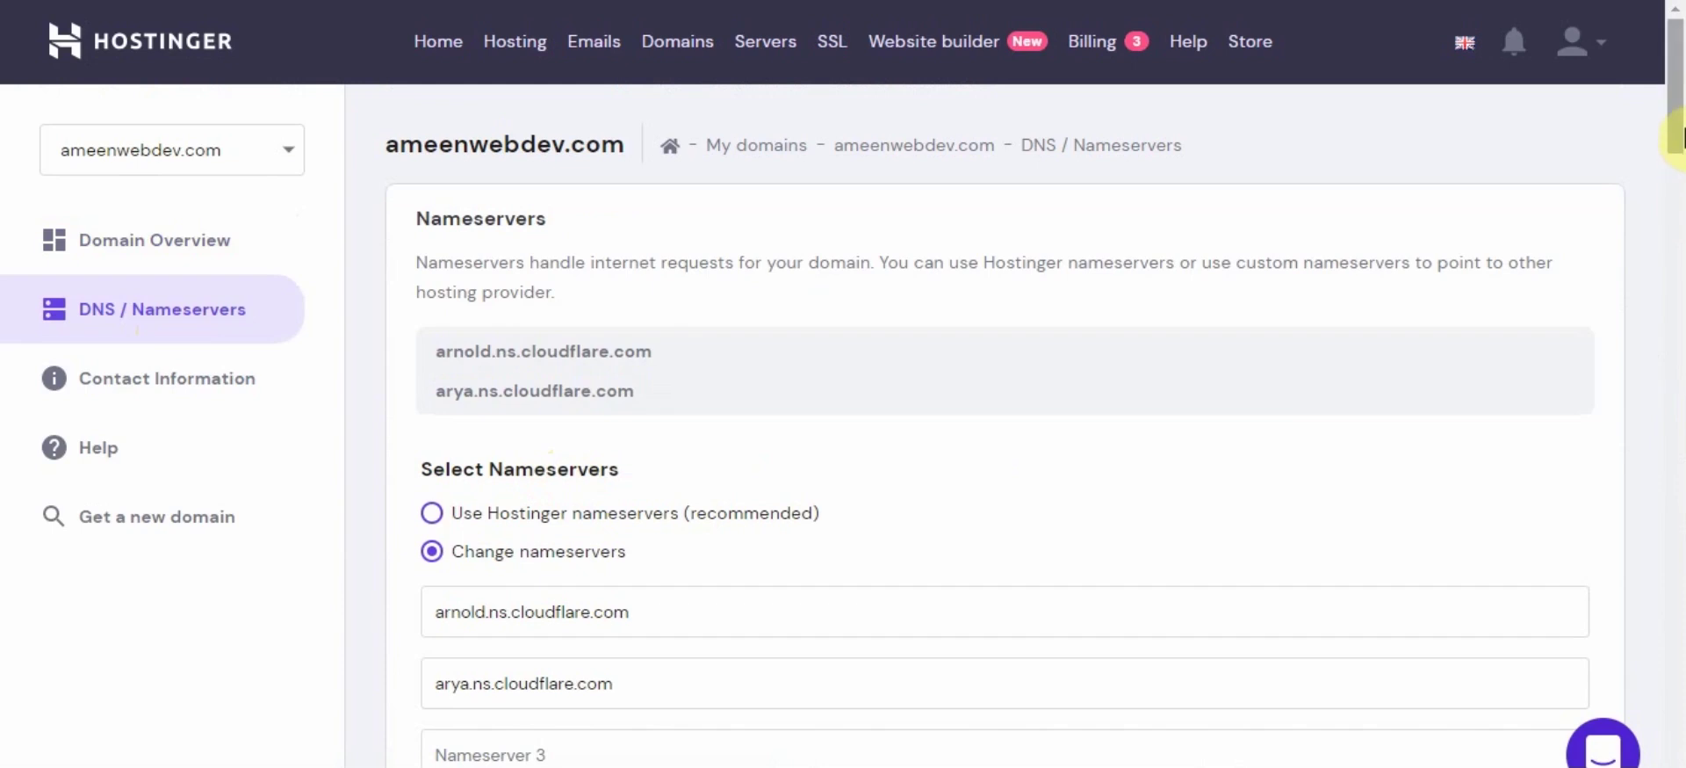
scroll(1682, 136, down, 3)
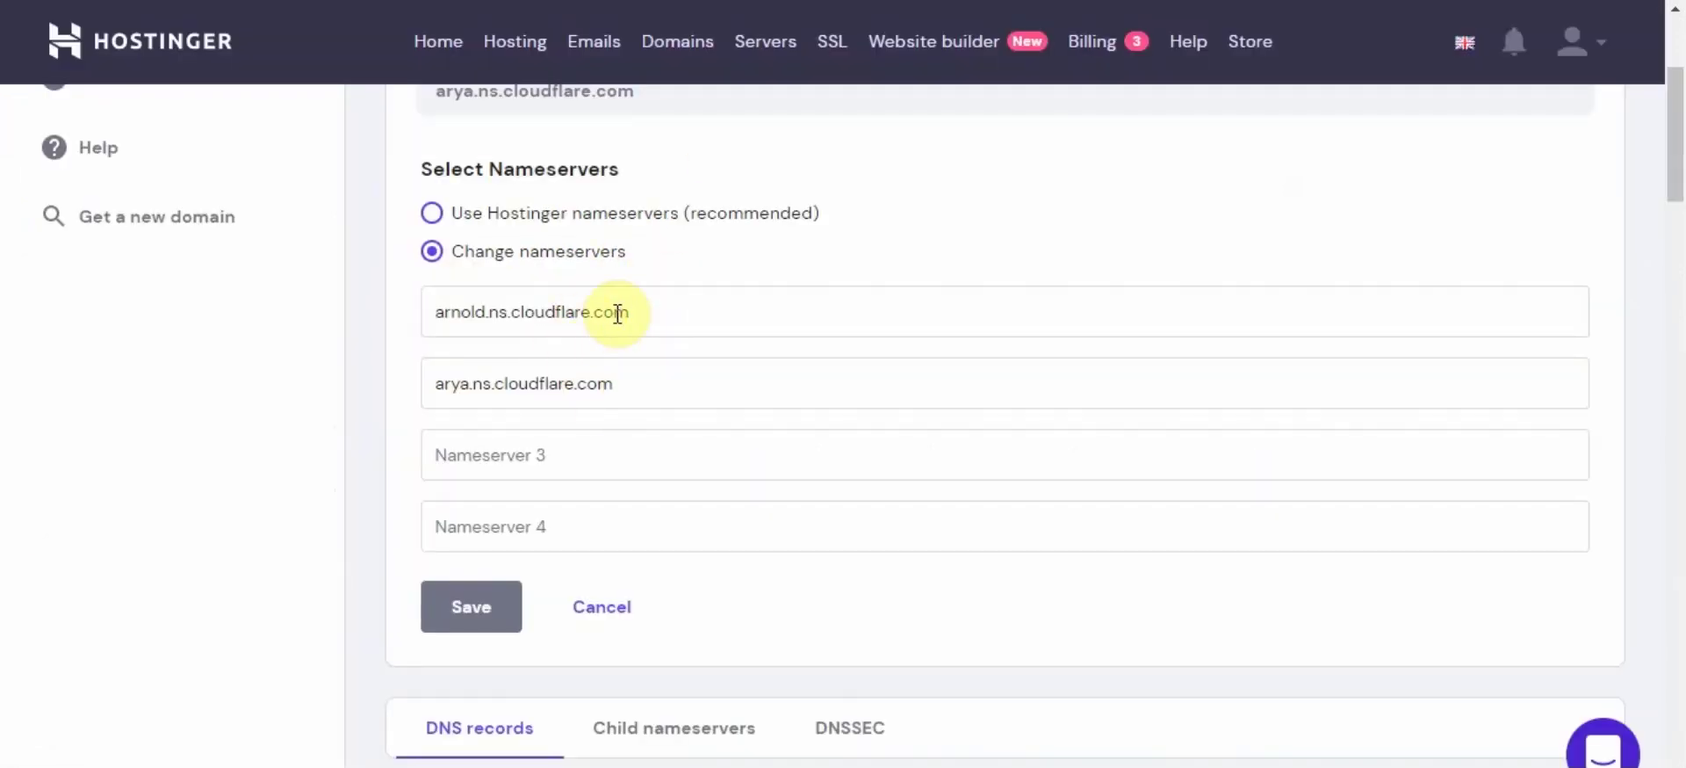
Cancel the Hostinger nameserver edit, return to Cloudflare, request the nameserver check and start the Quick Start Guide
click(594, 632)
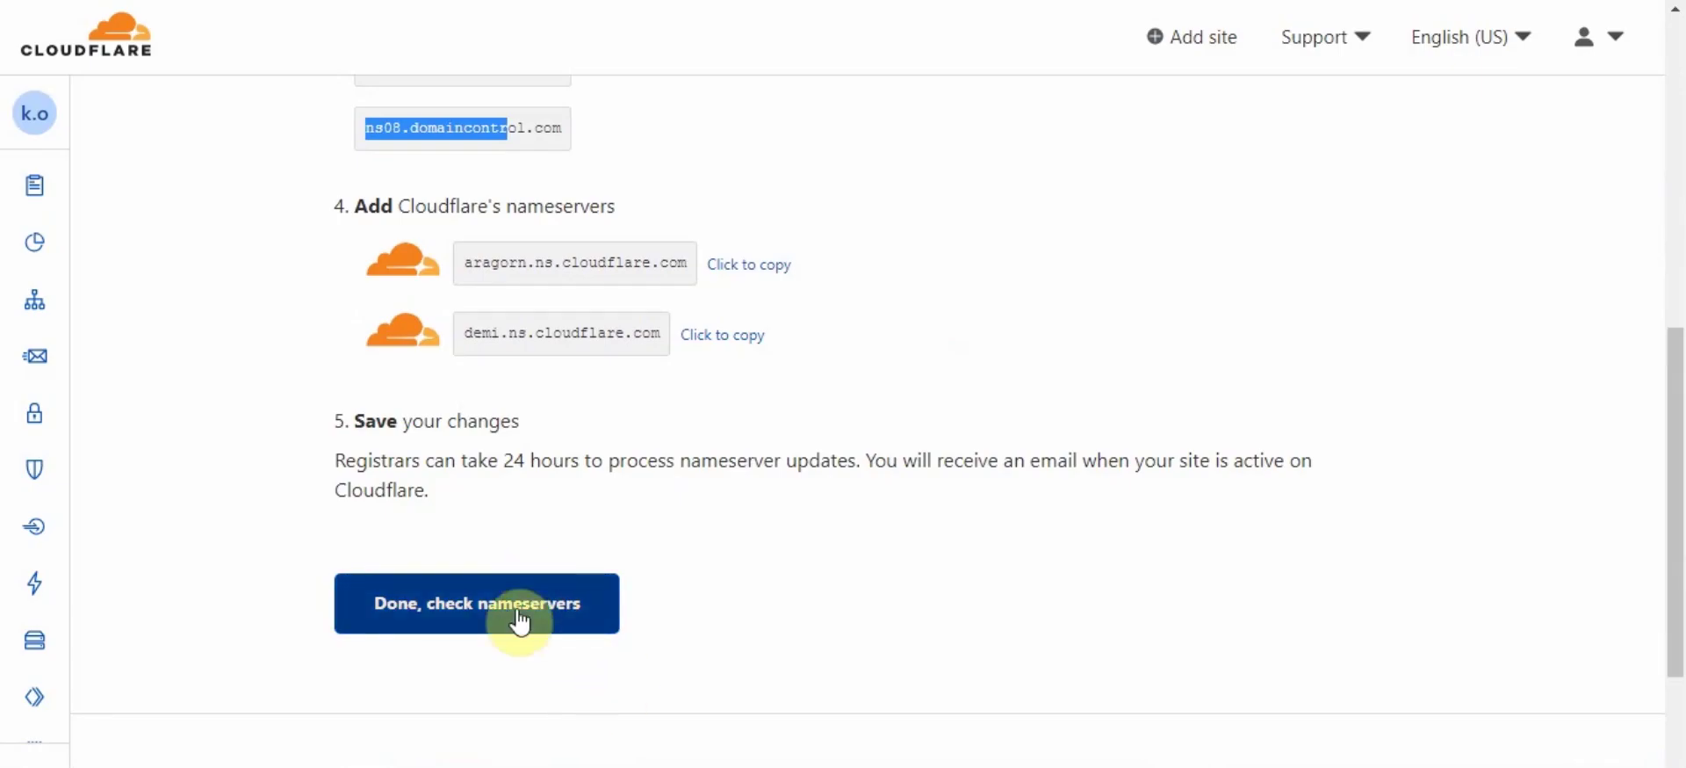
click(520, 621)
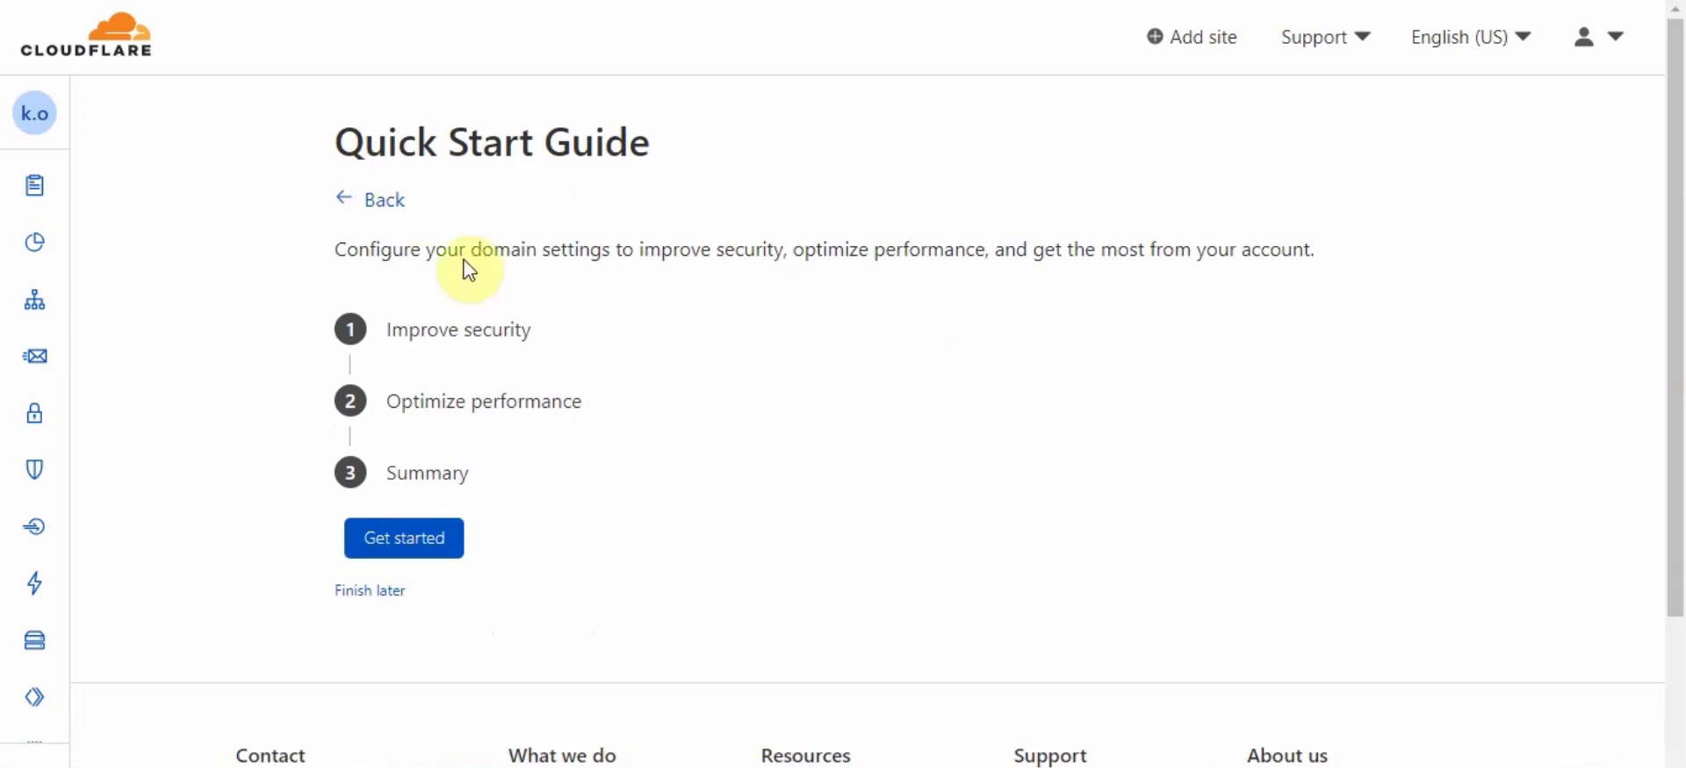
click(358, 554)
Examine the Automatic HTTPS Rewrites and Always Use HTTPS settings in the guide's security section
drag(1678, 139, 1679, 261)
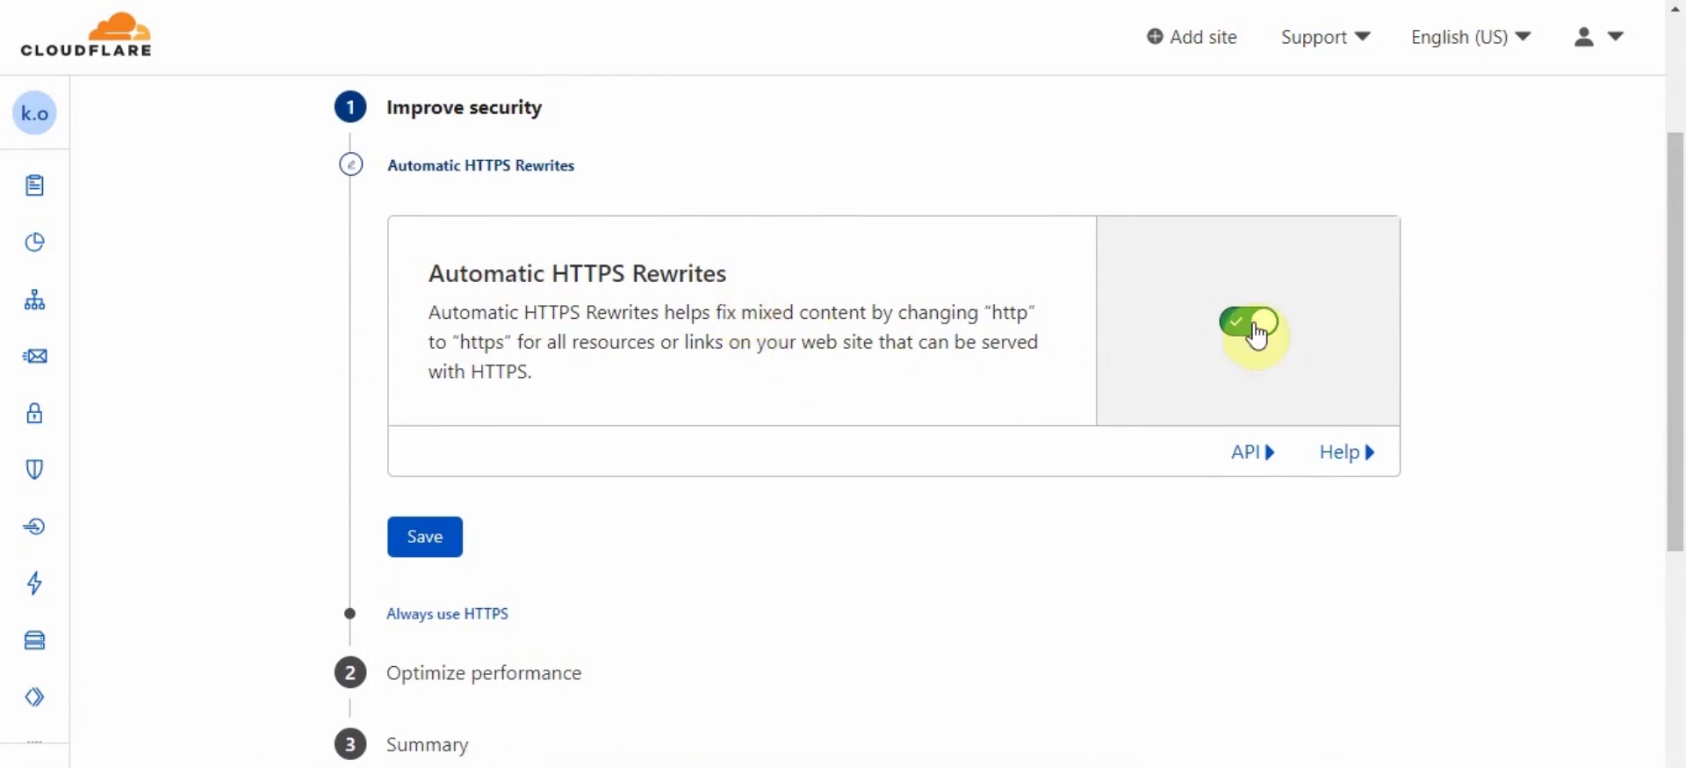
drag(1678, 339, 1680, 377)
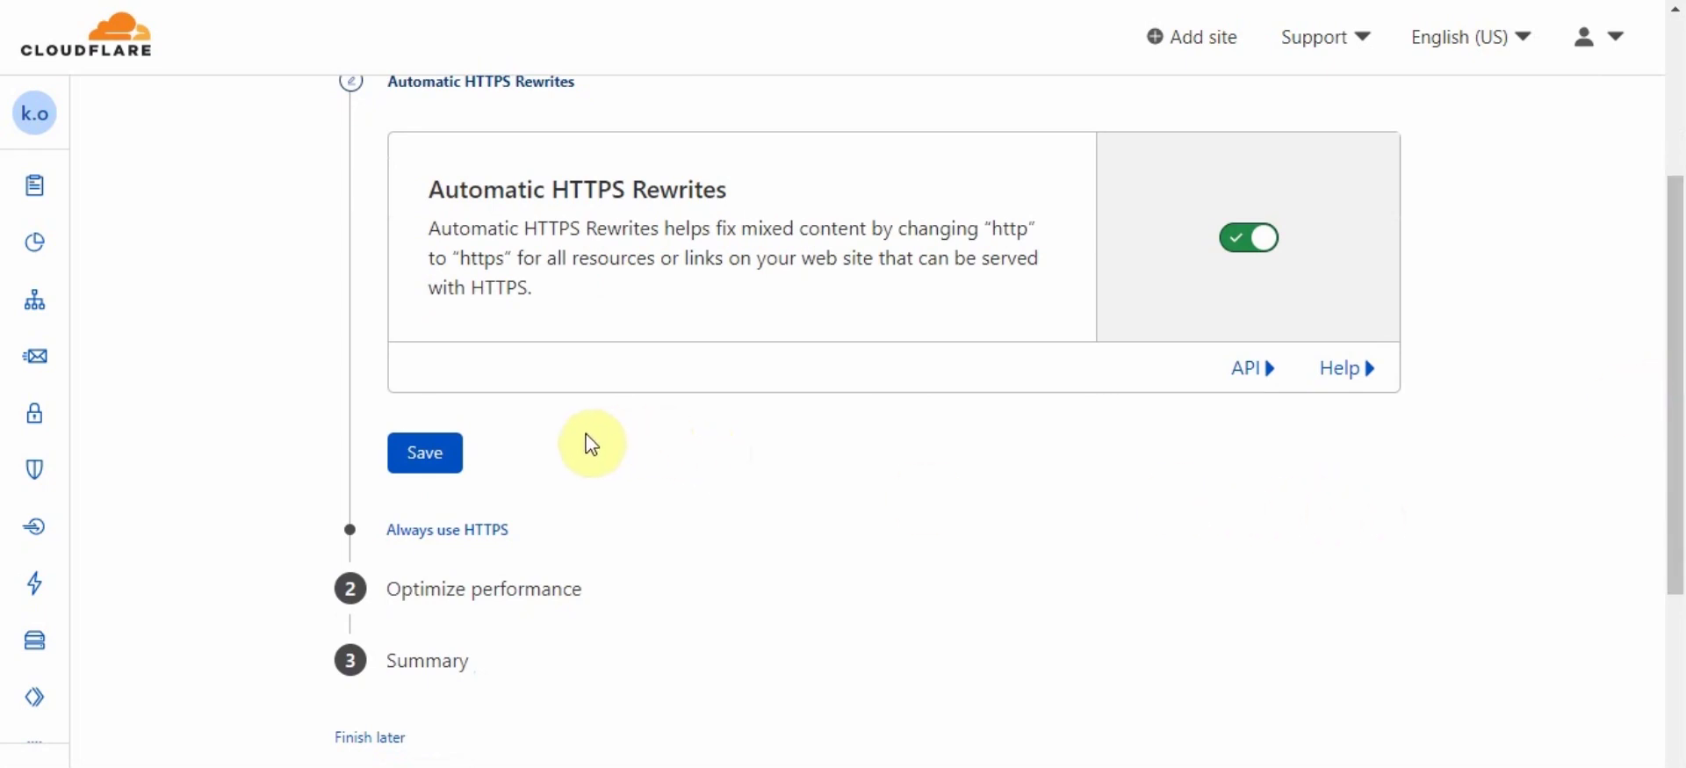
drag(1682, 333, 1682, 393)
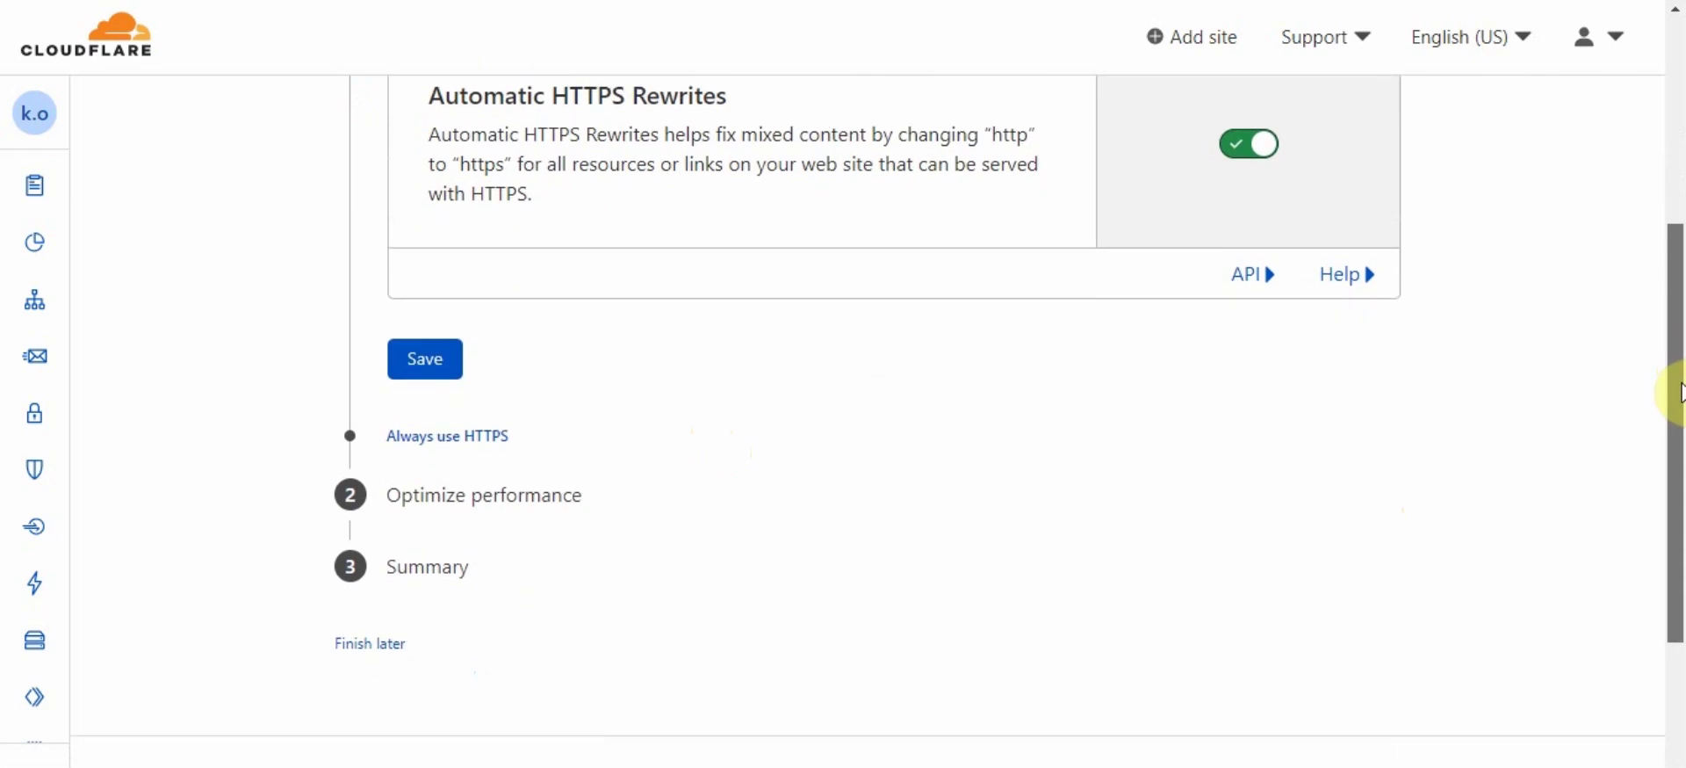
click(433, 439)
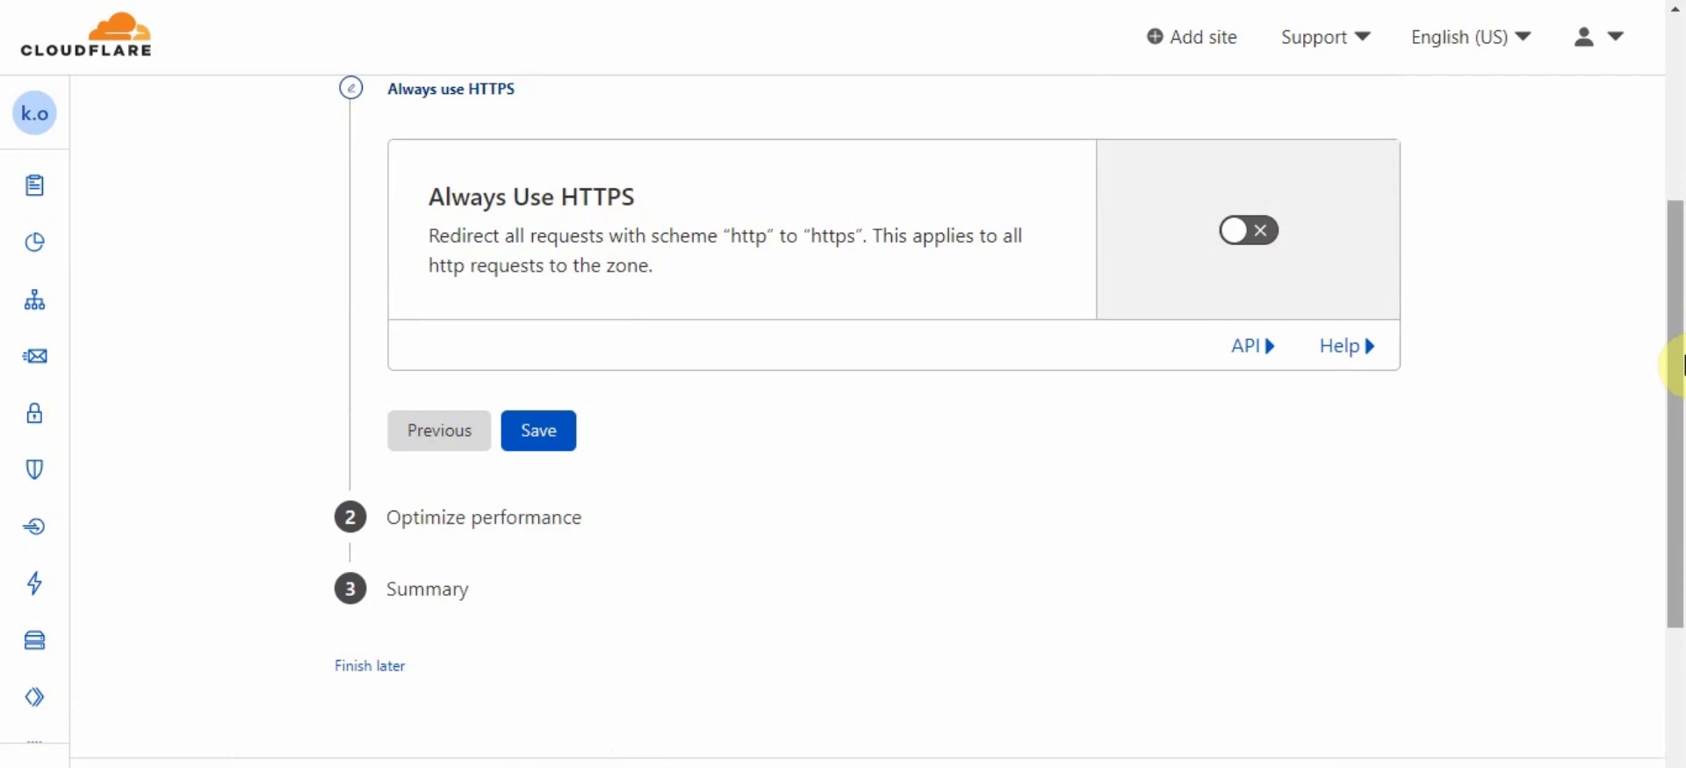
drag(1677, 369, 1673, 331)
In the guide's performance section, enable Auto Minify for JavaScript, CSS and HTML
click(392, 387)
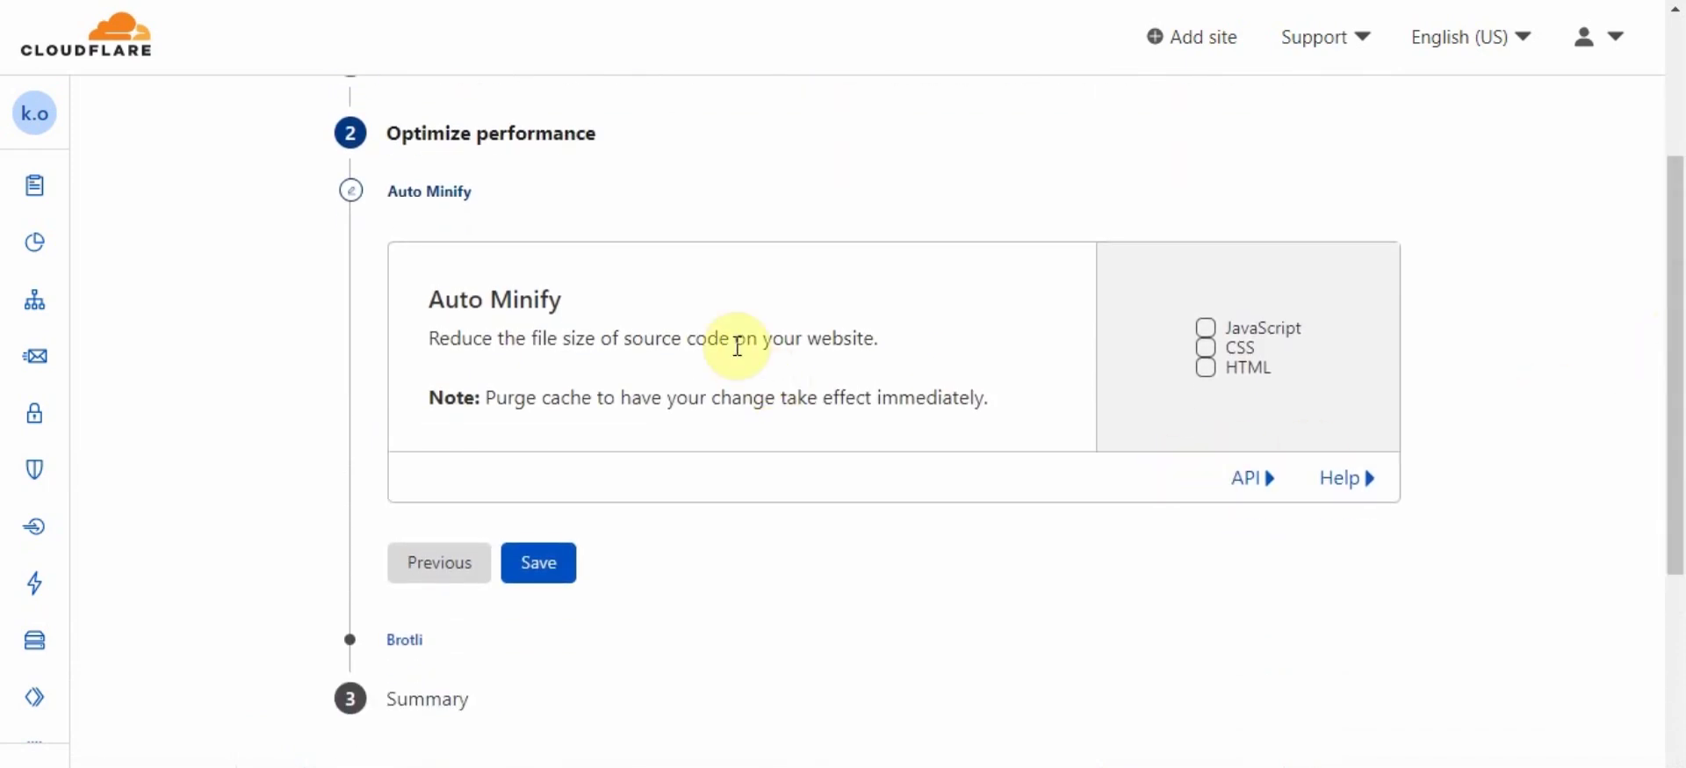
click(1208, 327)
click(1206, 346)
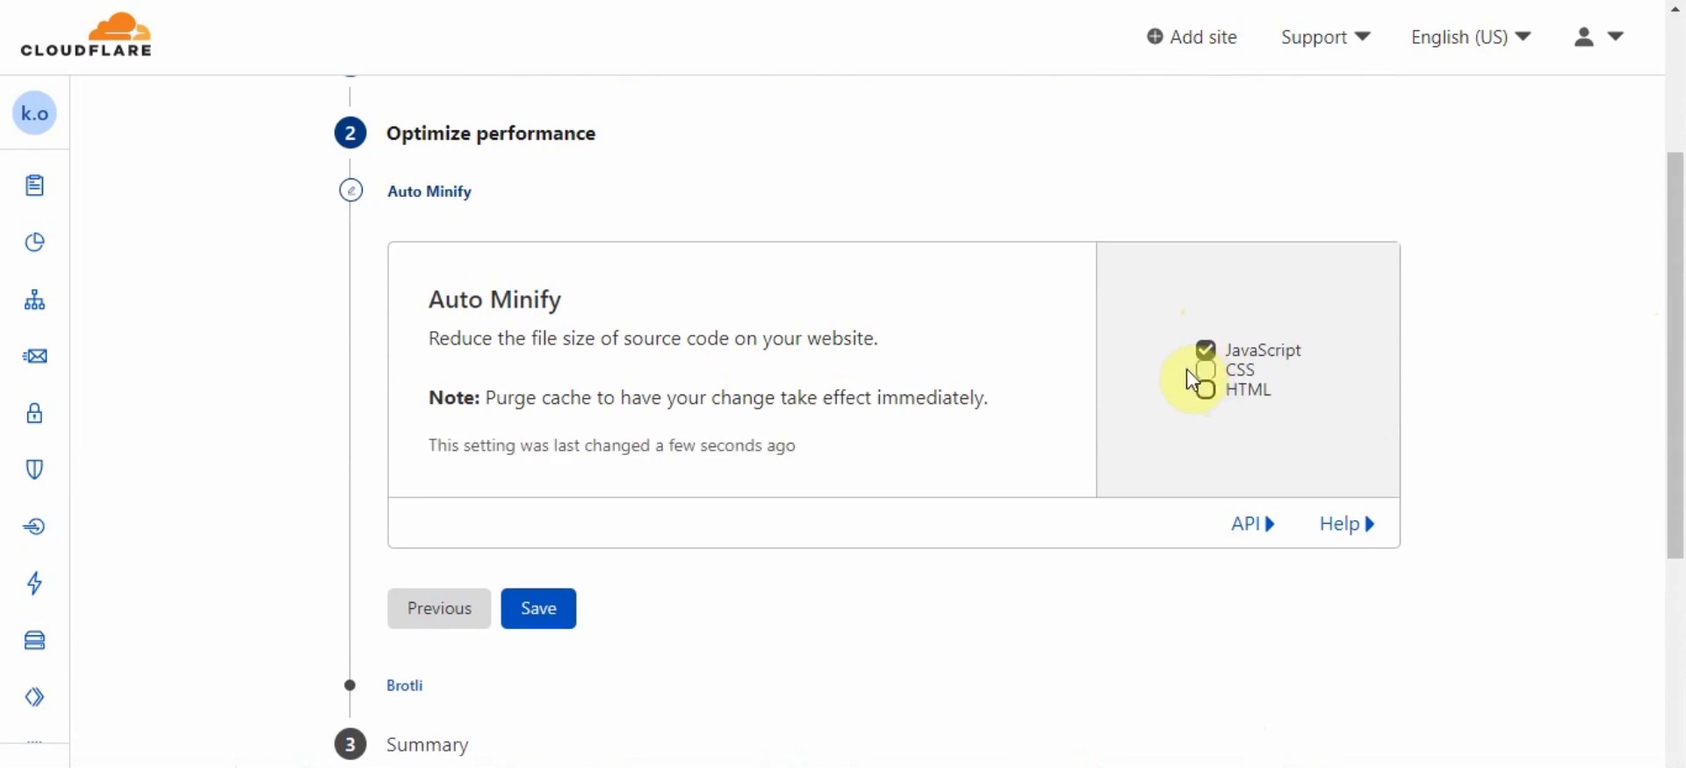
click(1204, 389)
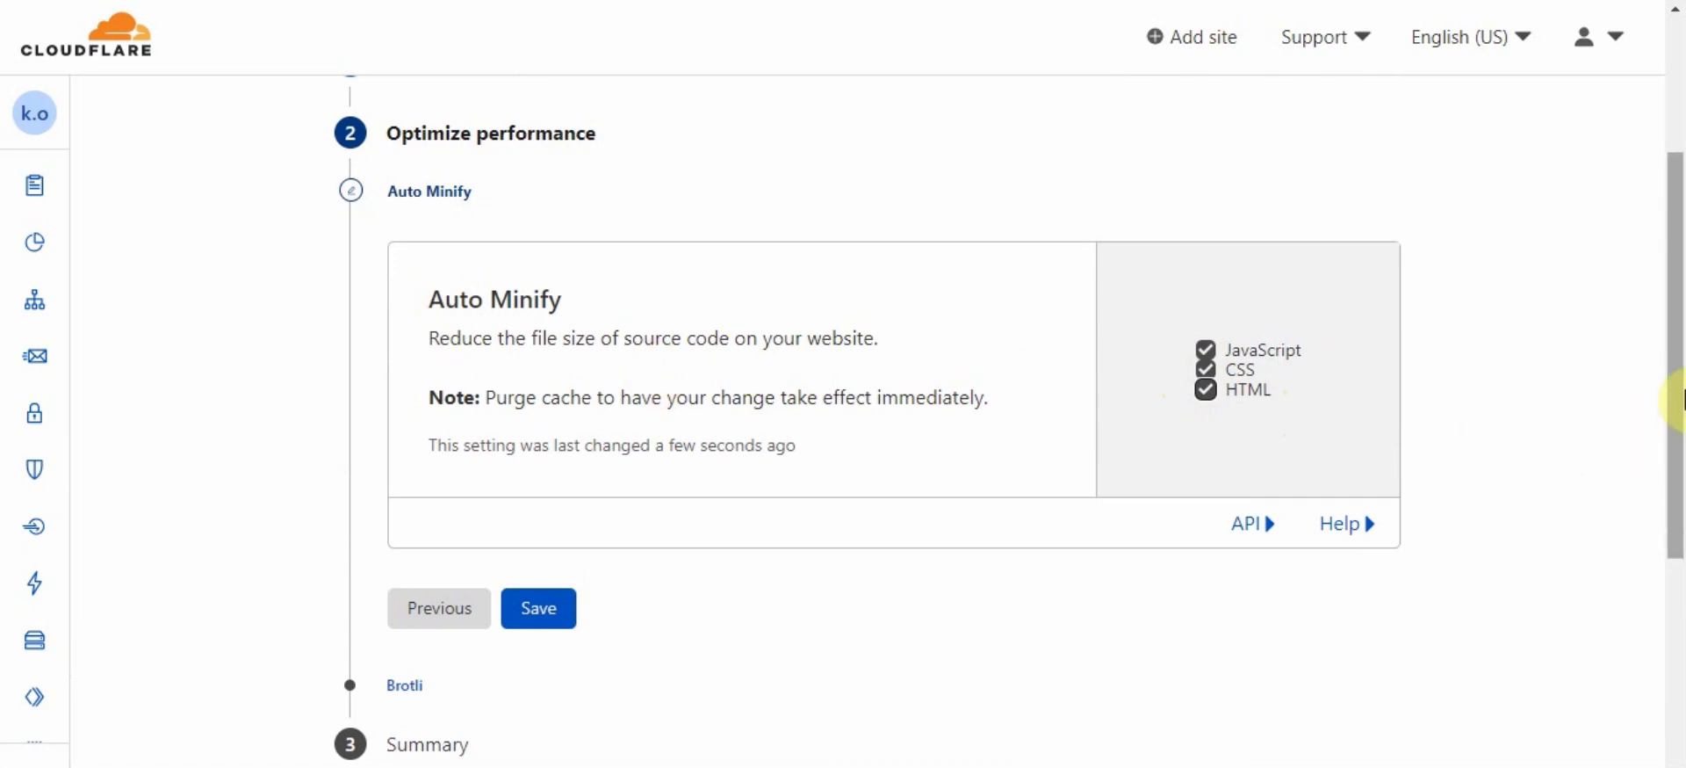
drag(1679, 399, 1673, 461)
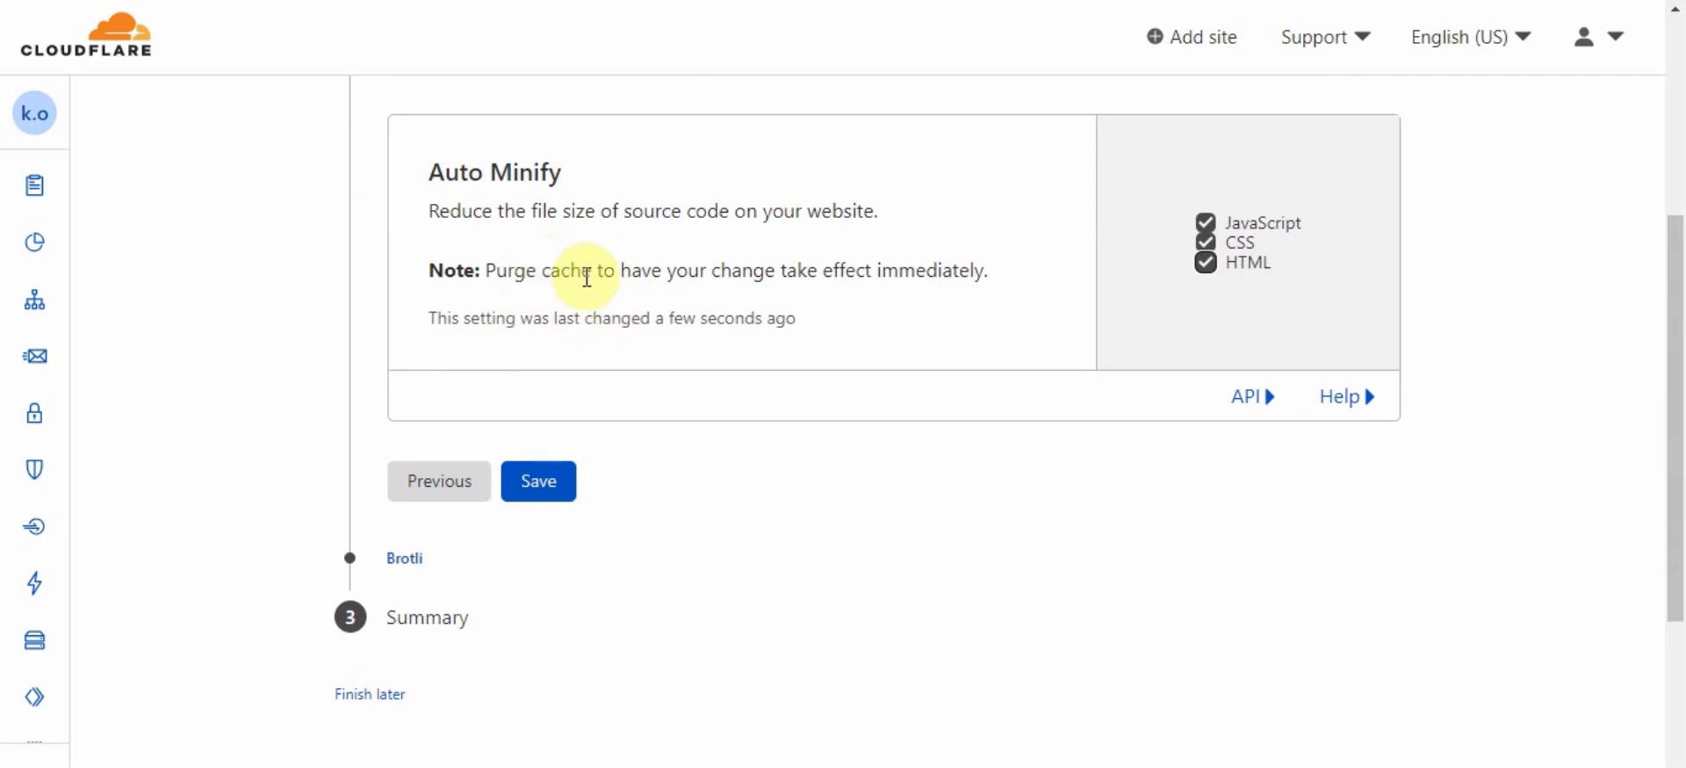
drag(1679, 360, 1603, 479)
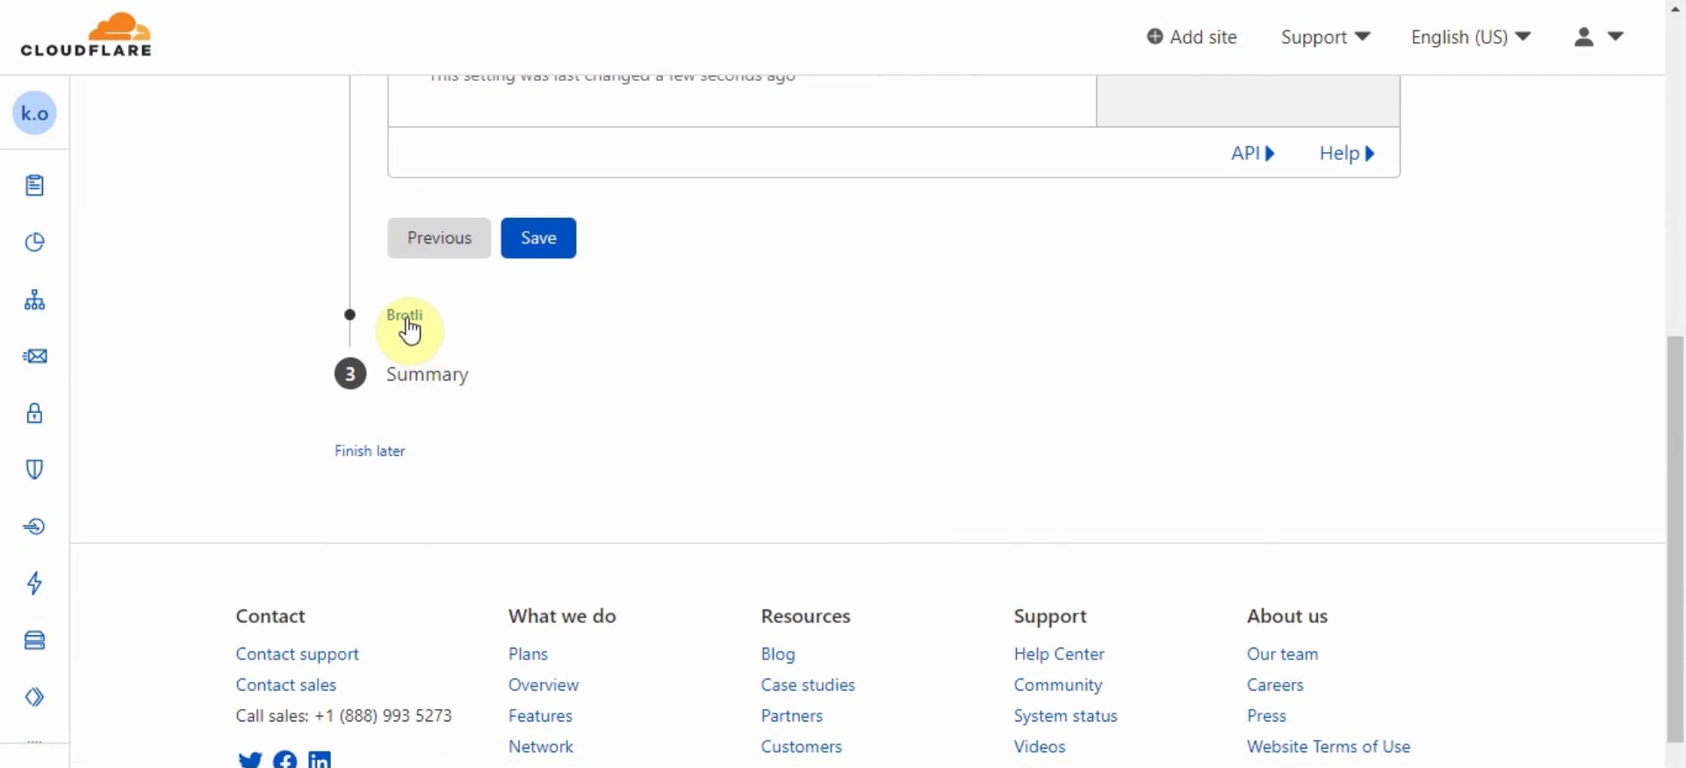
Open the Quick Start Guide's summary and review the chosen security and performance settings
click(413, 397)
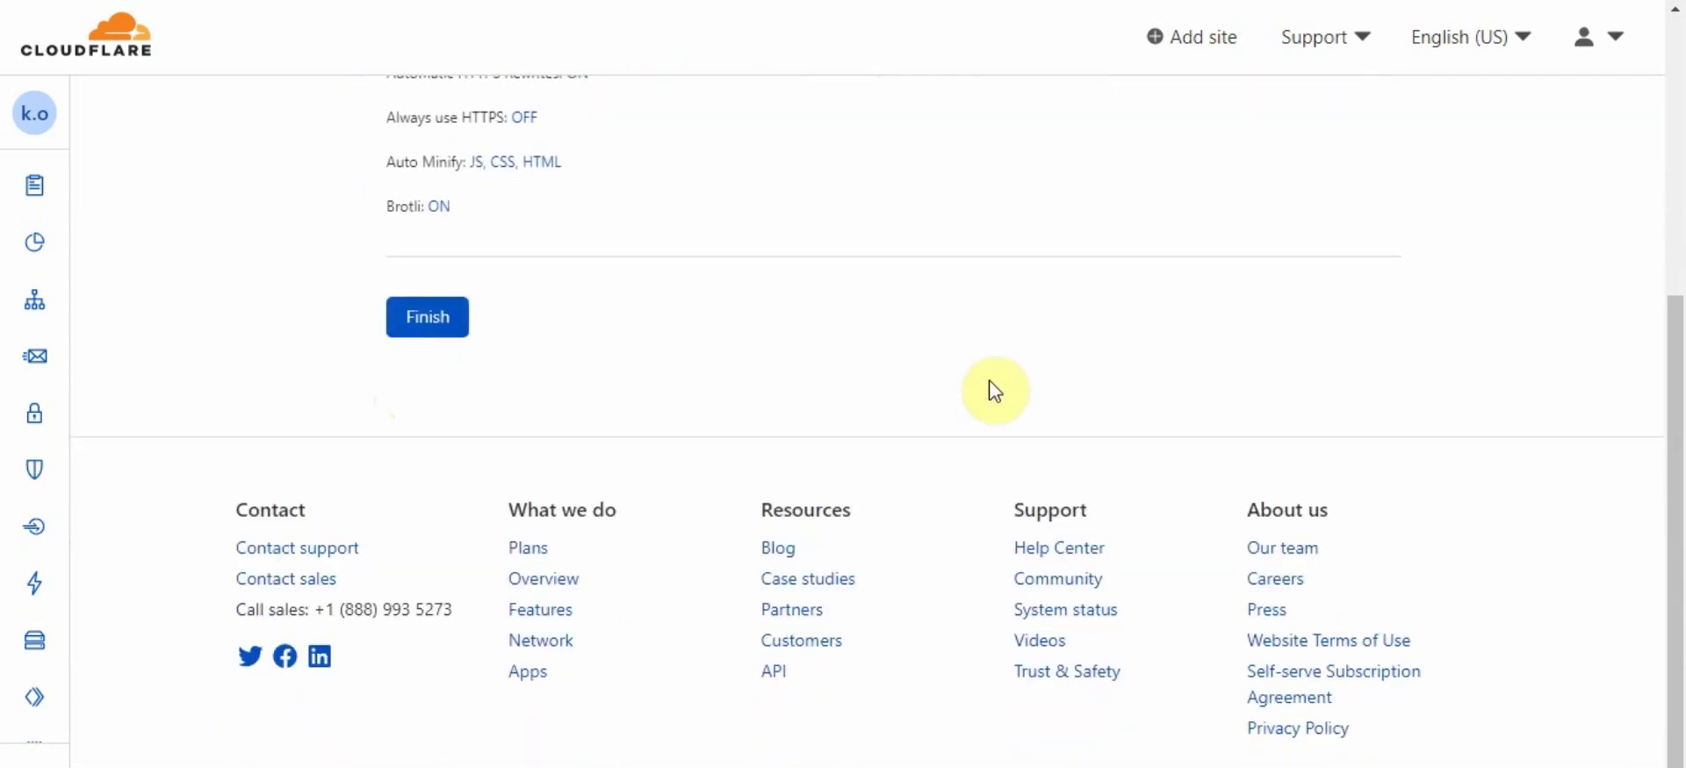
scroll(1677, 307, up, 2)
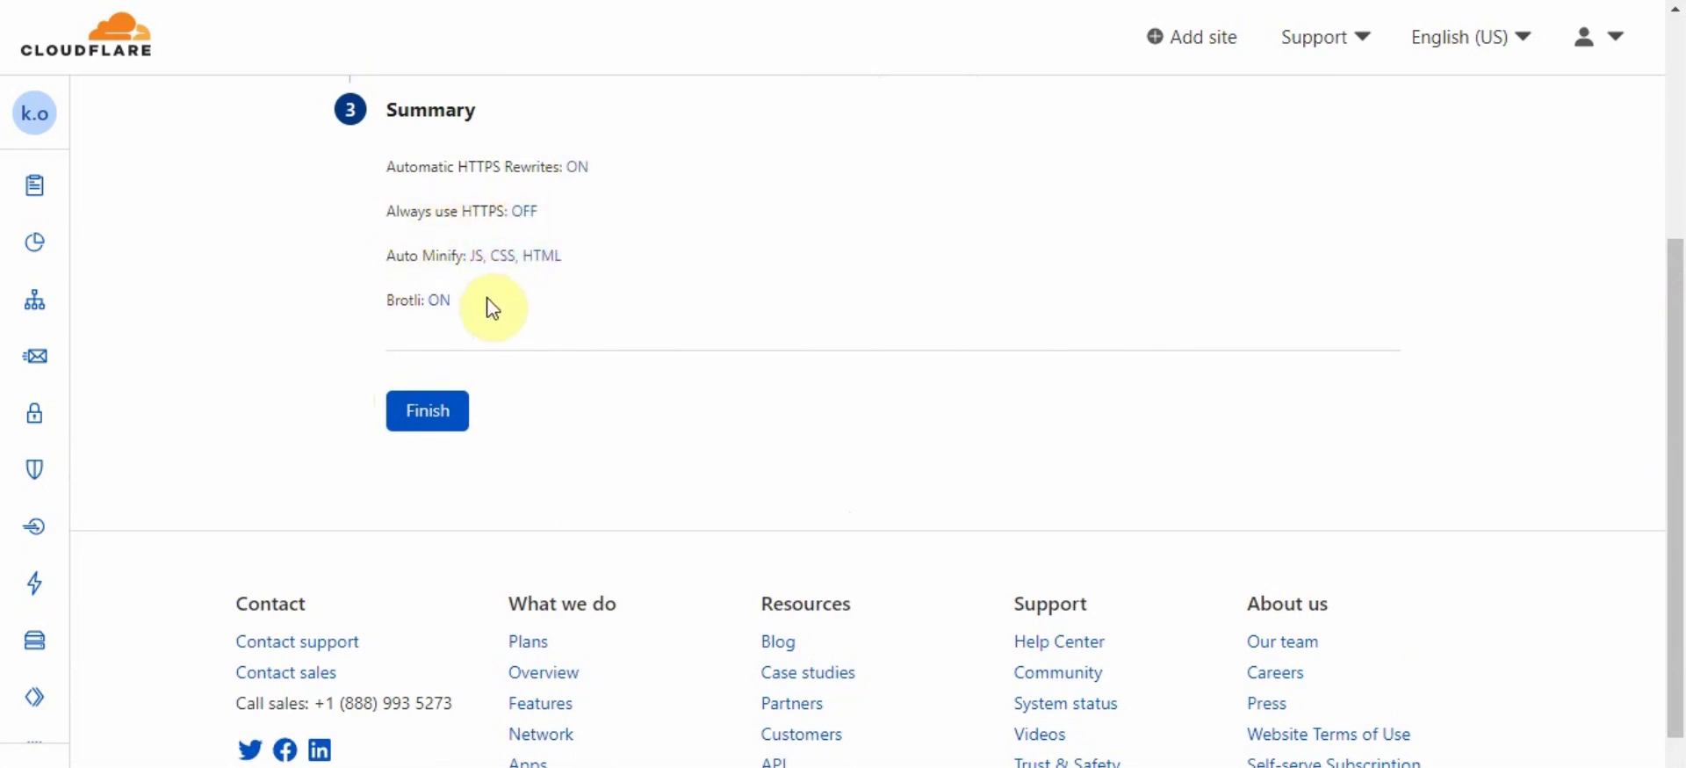
drag(1682, 373, 1680, 150)
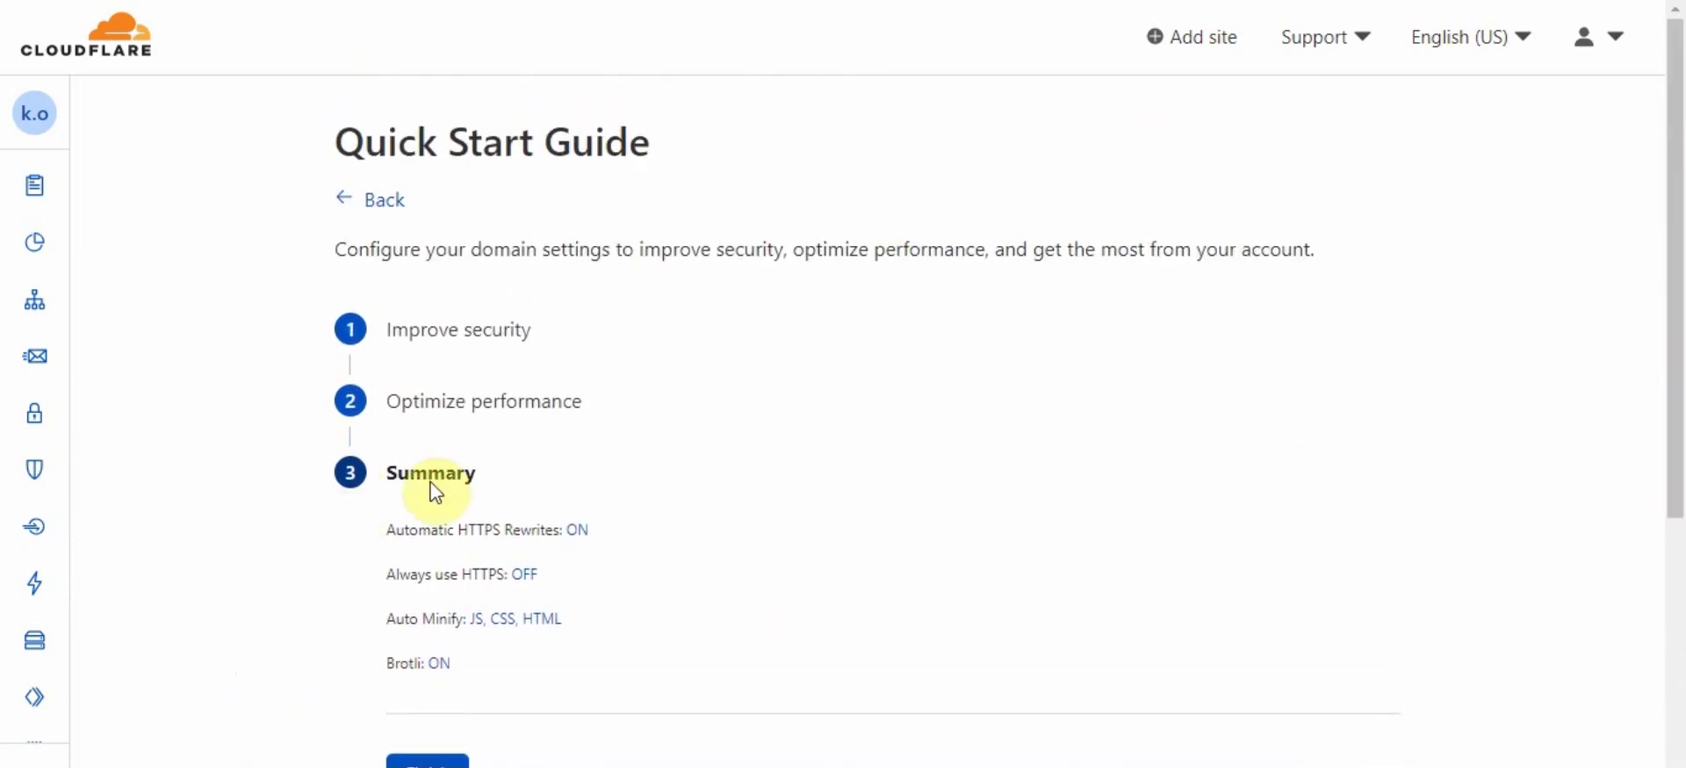
Return to the performance section and examine the Brotli compression setting
click(471, 407)
scroll(1680, 295, down, 2)
drag(1680, 294, 1622, 437)
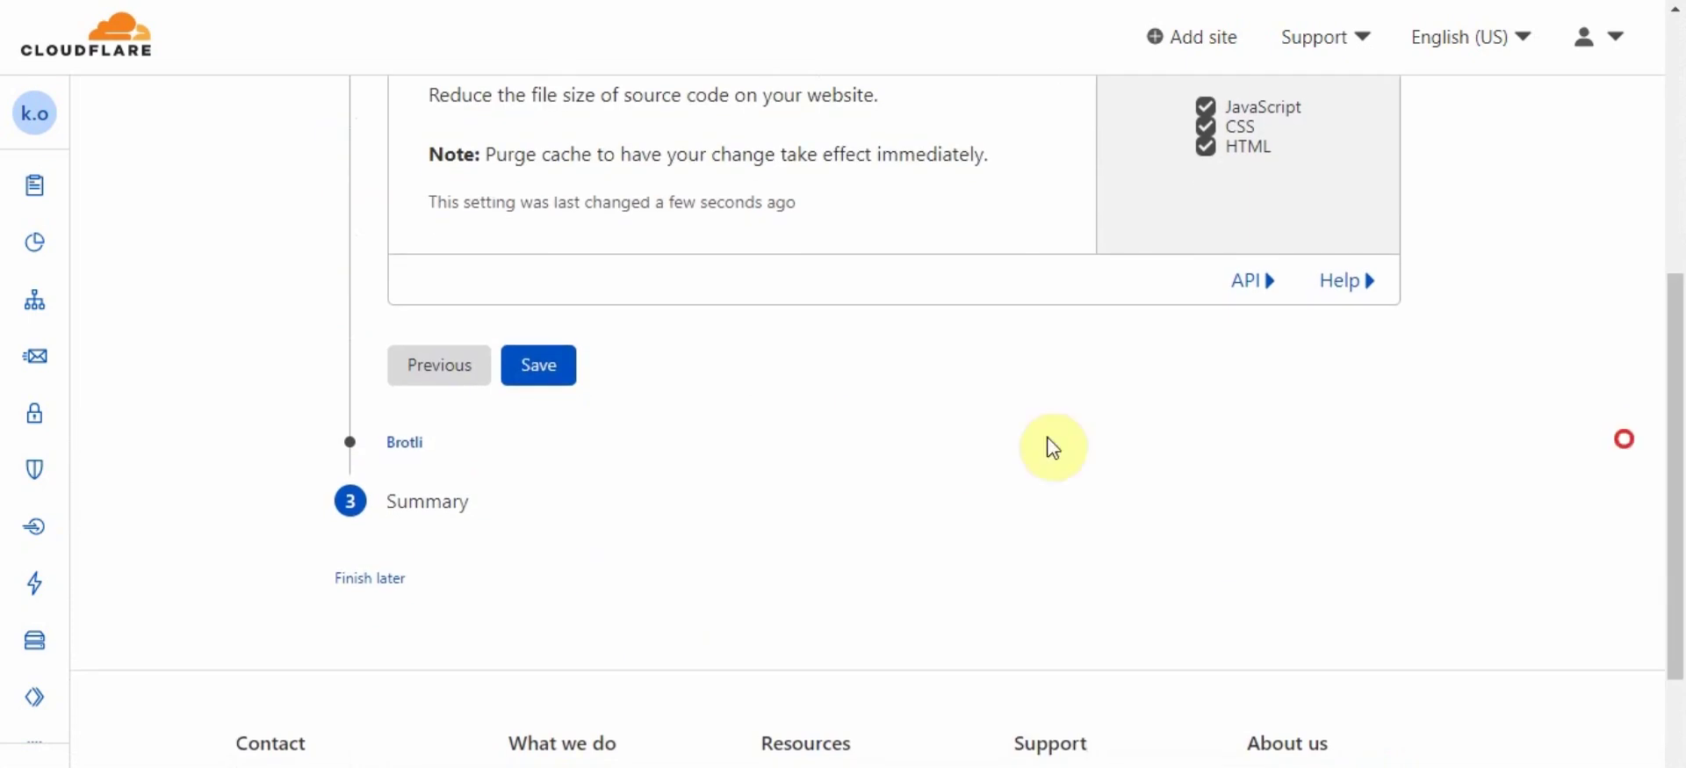
click(400, 443)
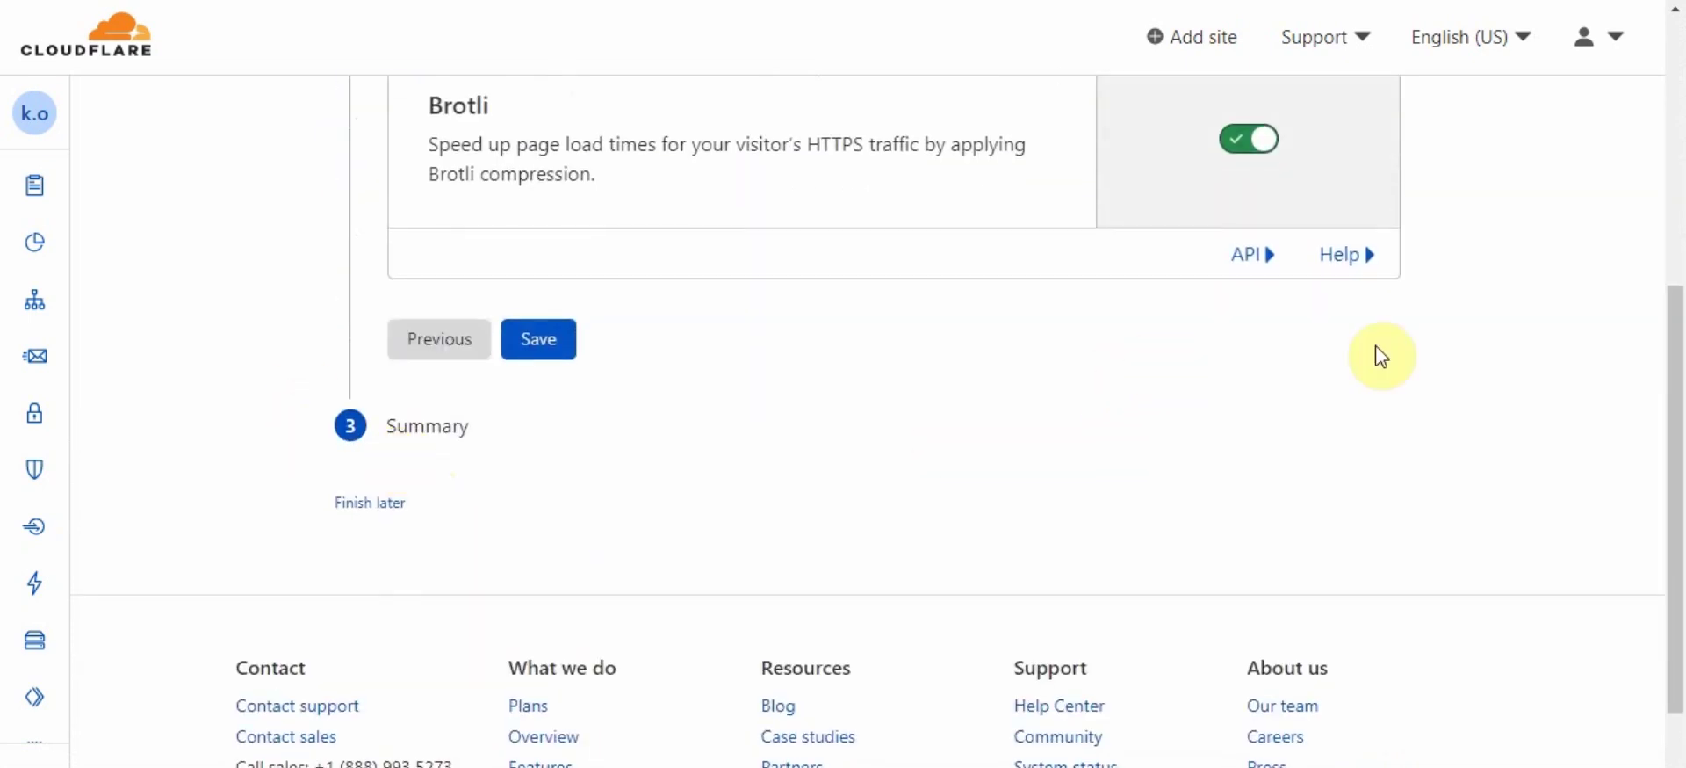
drag(1675, 387, 1678, 332)
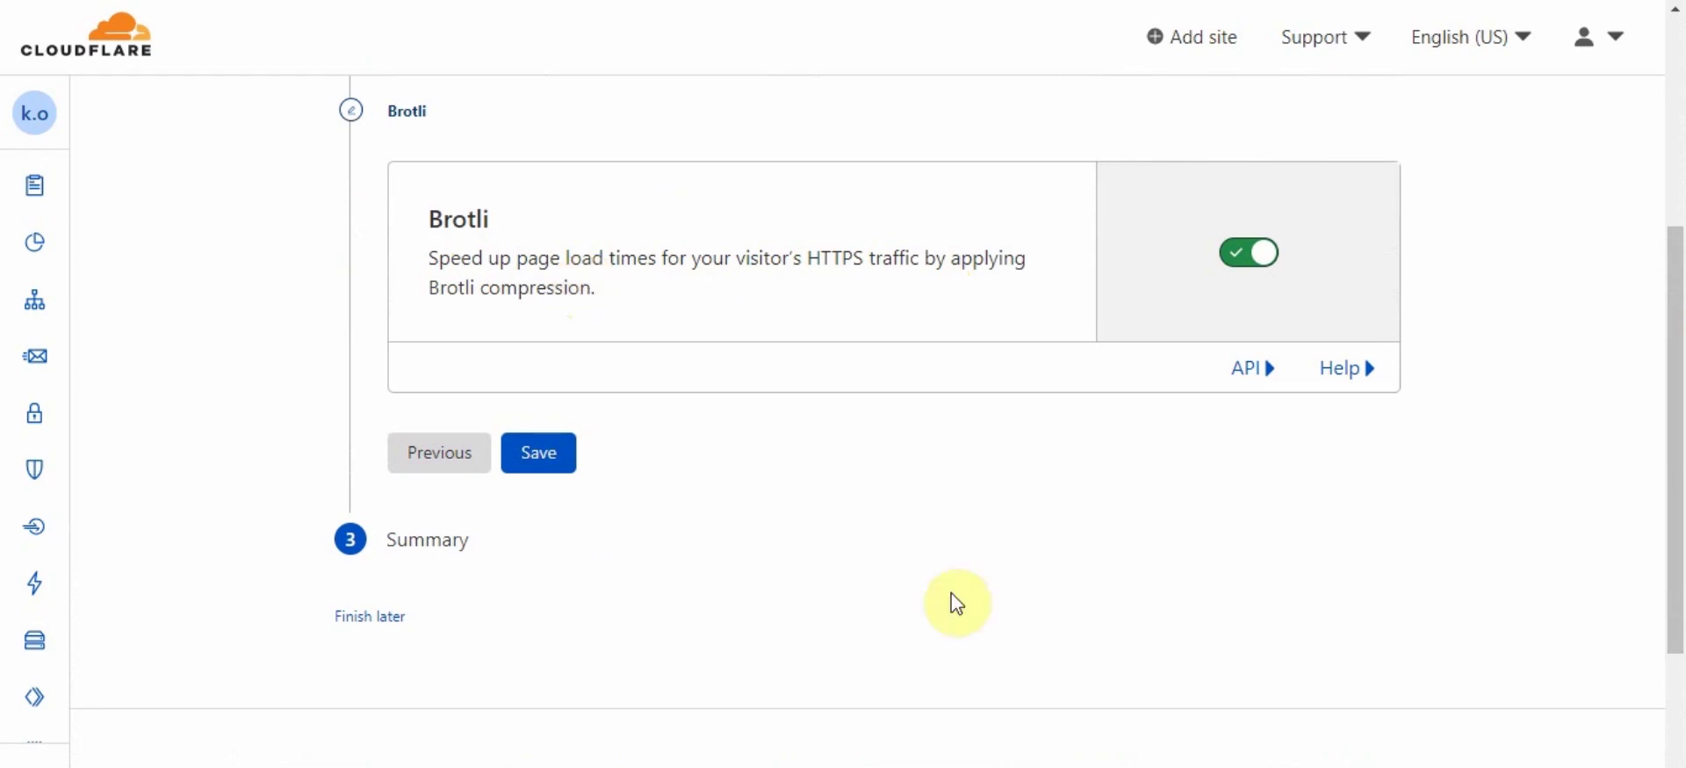
Go to the guide's summary and finish the Quick Start Guide
scroll(802, 556, down, 3)
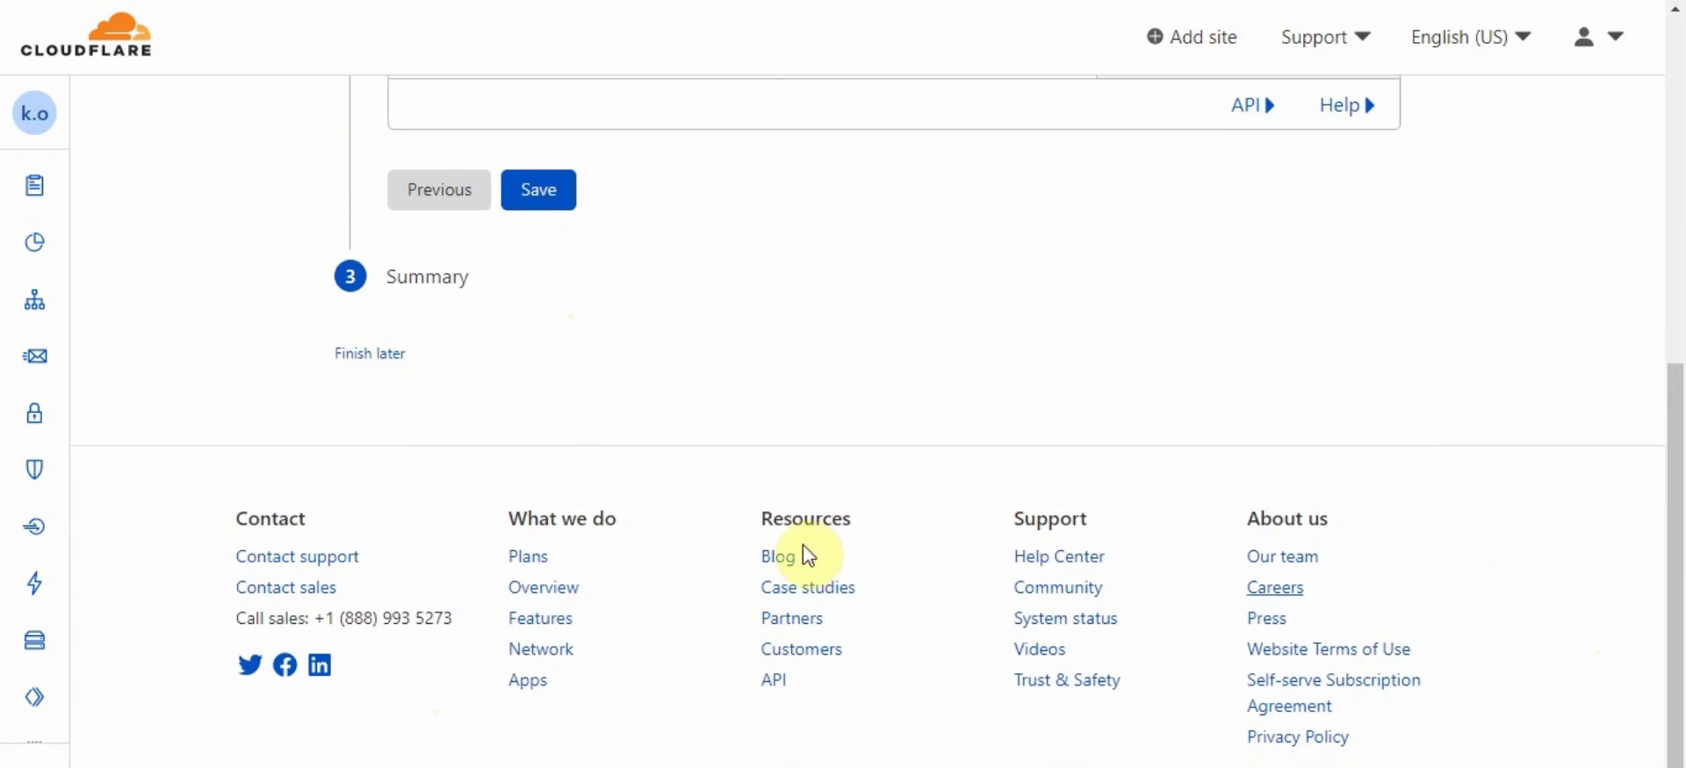
click(444, 286)
scroll(444, 284, down, 1)
click(423, 321)
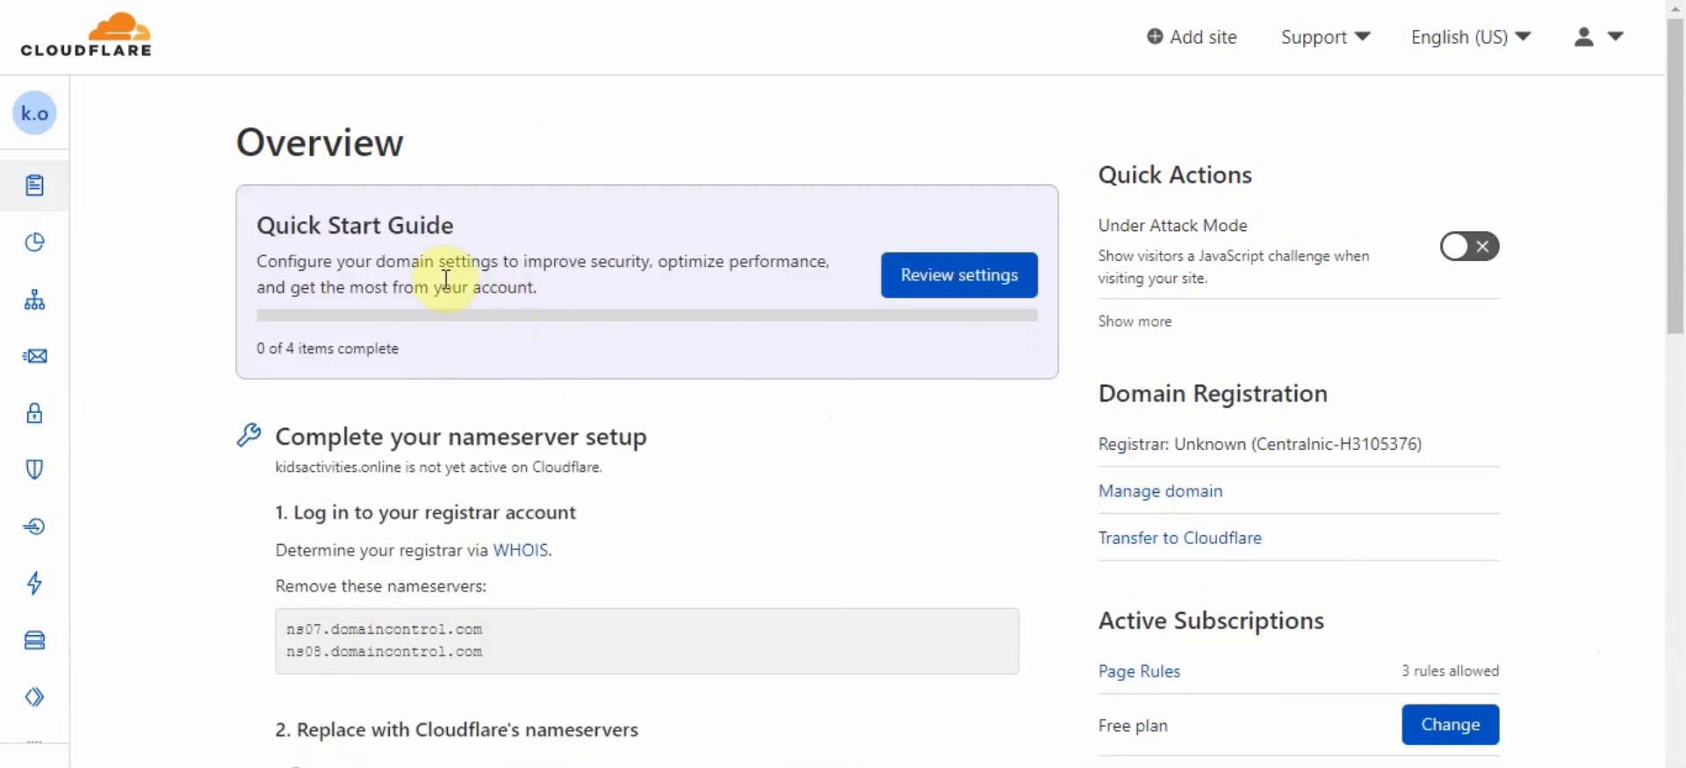
Review the remaining nameserver setup instructions on the kidsactivities.online overview page
drag(1675, 136, 1682, 294)
scroll(1682, 294, down, 3)
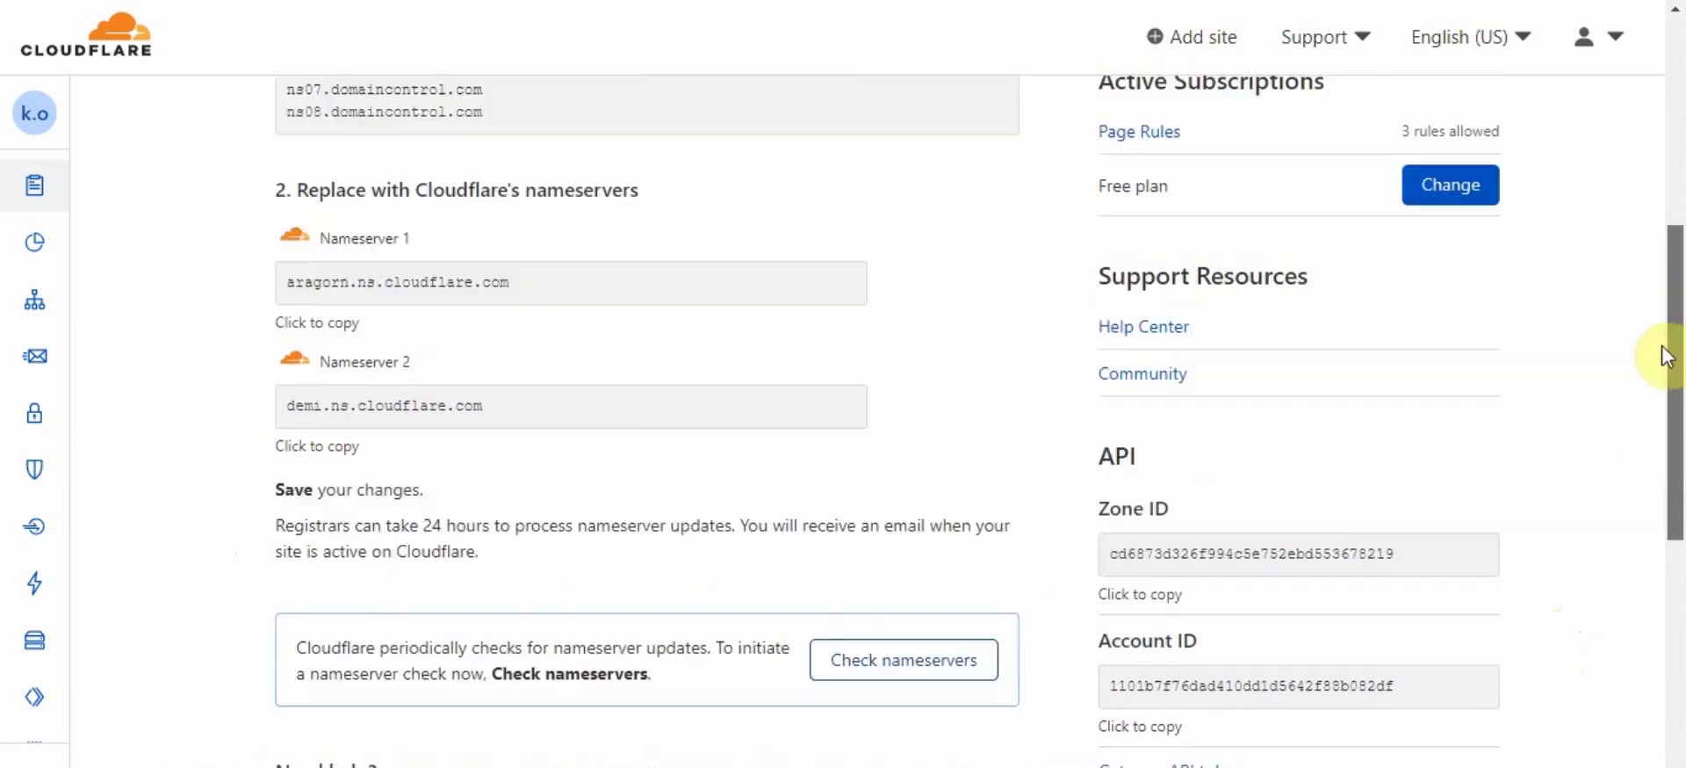
scroll(1669, 386, up, 2)
drag(1679, 312, 1681, 140)
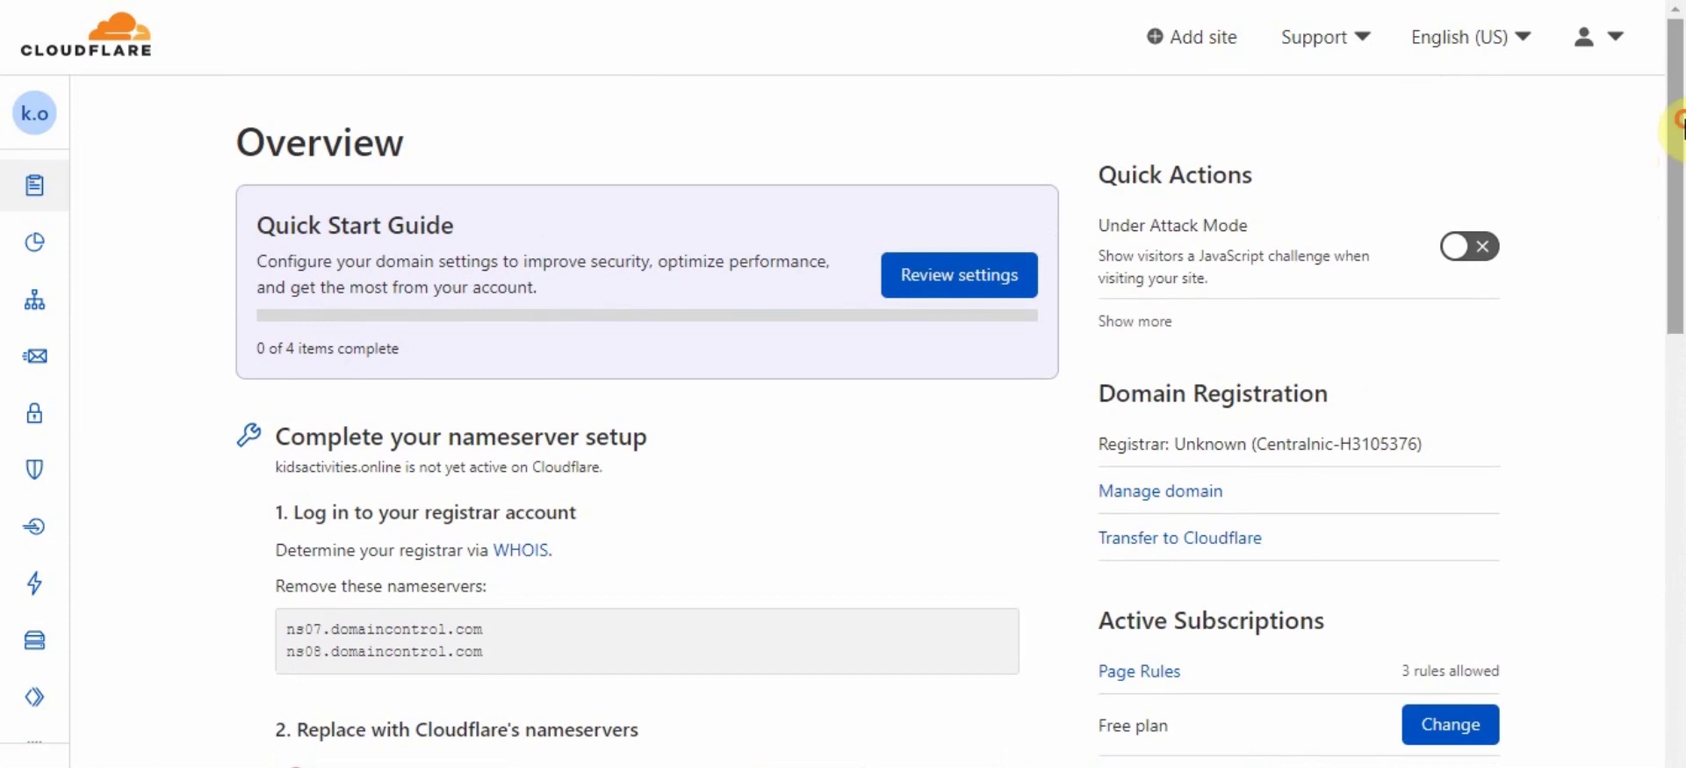
Rerun the Quick Start Guide, saving Automatic HTTPS Rewrites, Always Use HTTPS, Auto Minify and Brotli as they are set, and finish it
click(986, 288)
click(406, 548)
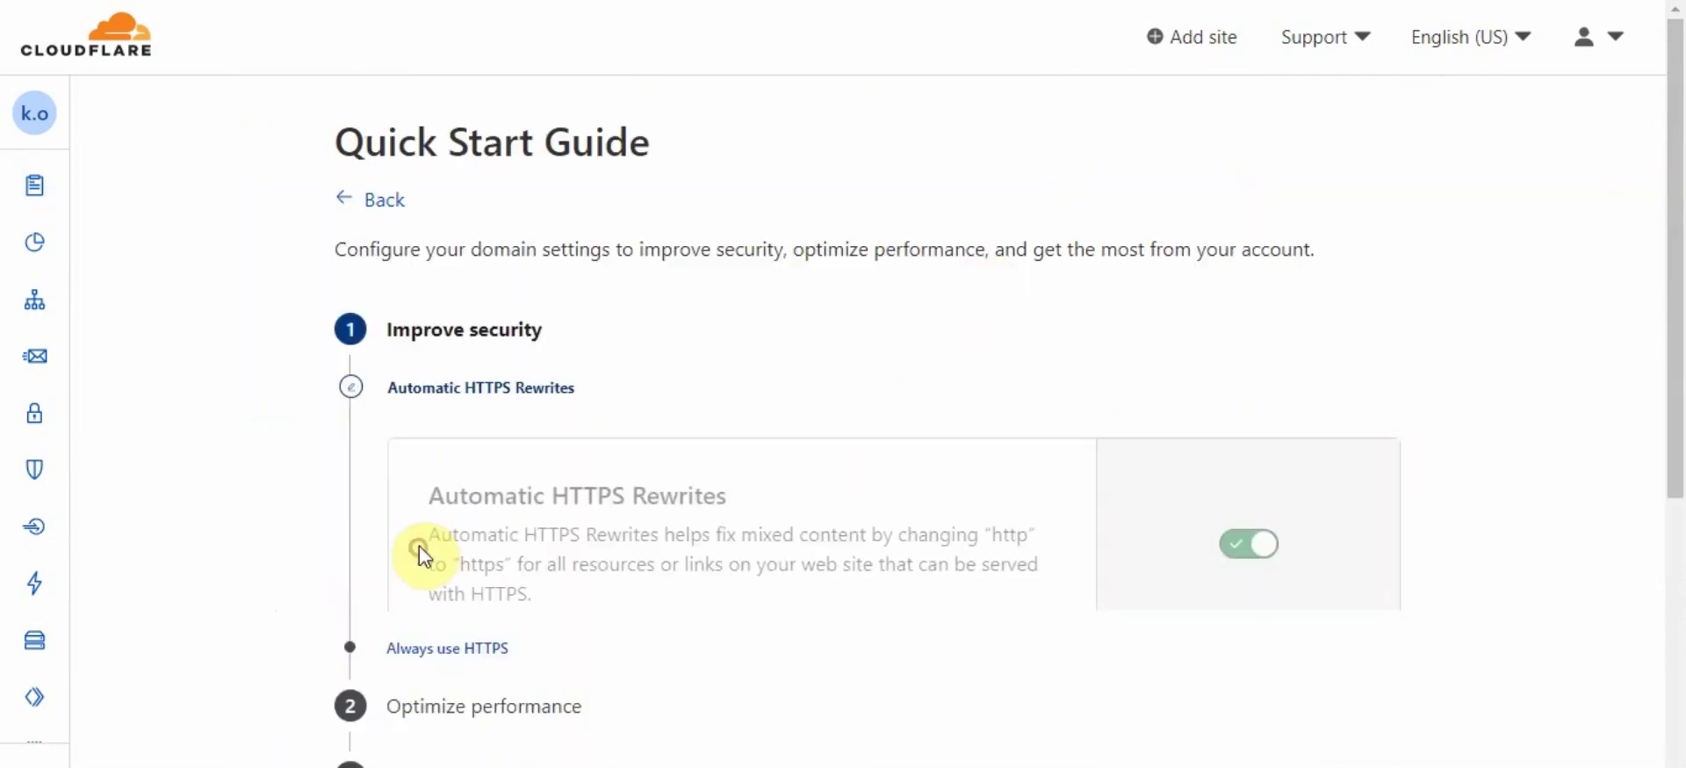
scroll(1668, 425, down, 5)
click(425, 341)
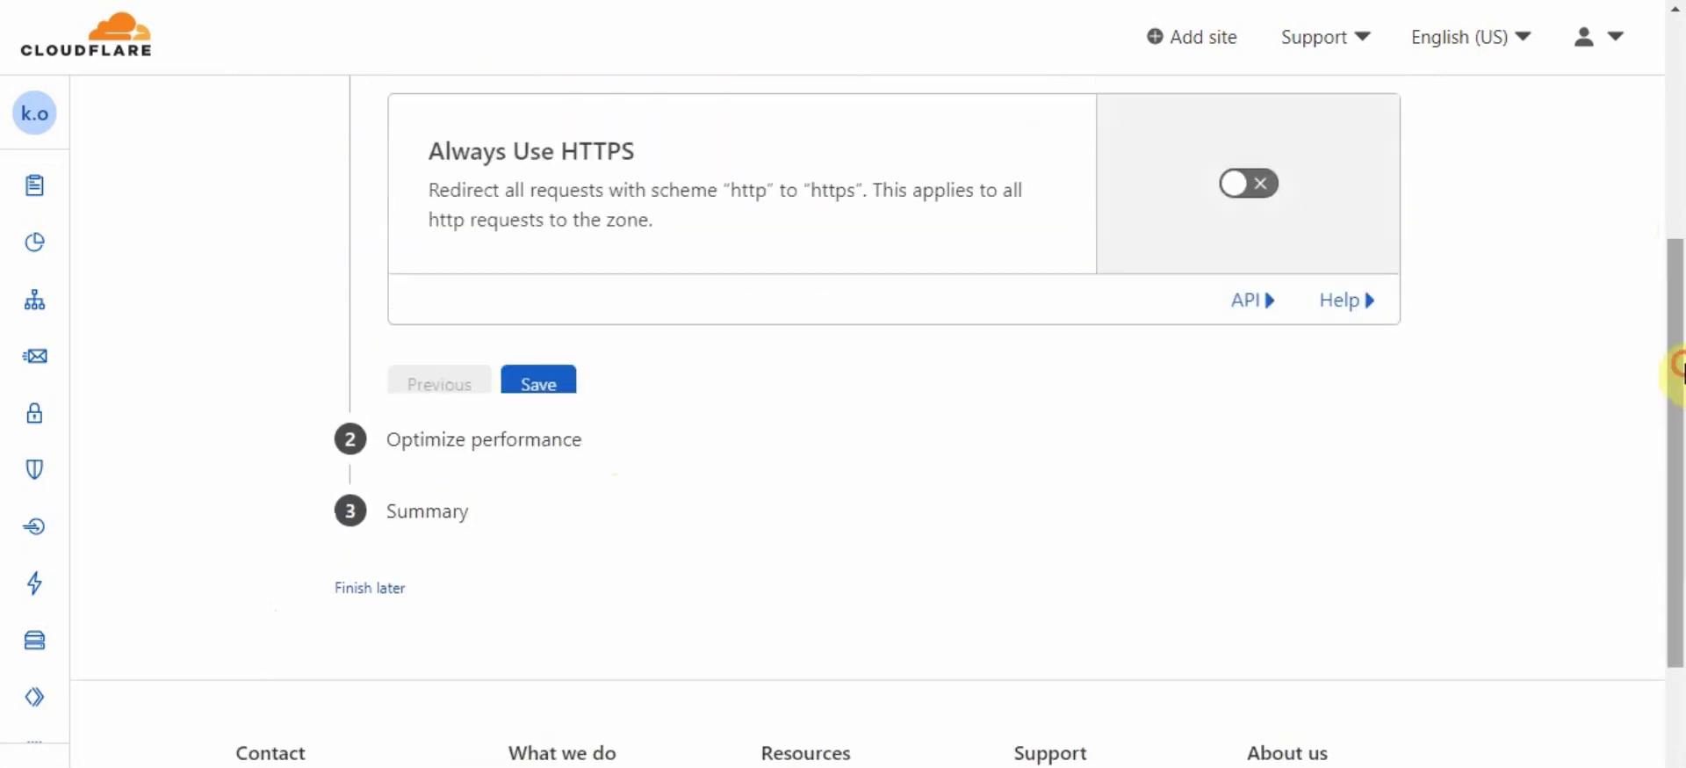
scroll(1681, 365, down, 2)
click(541, 264)
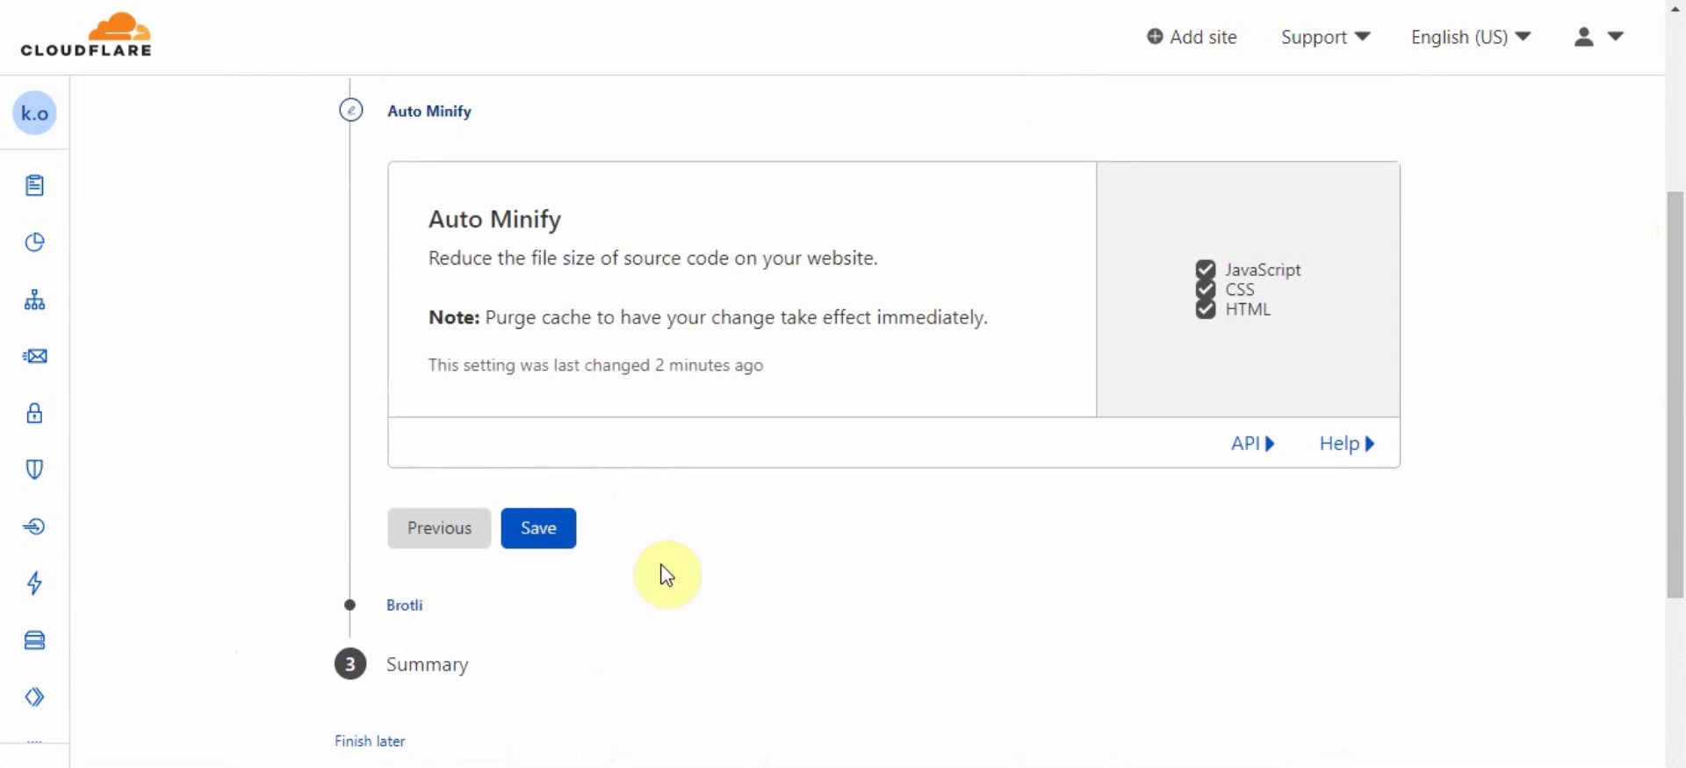
click(541, 528)
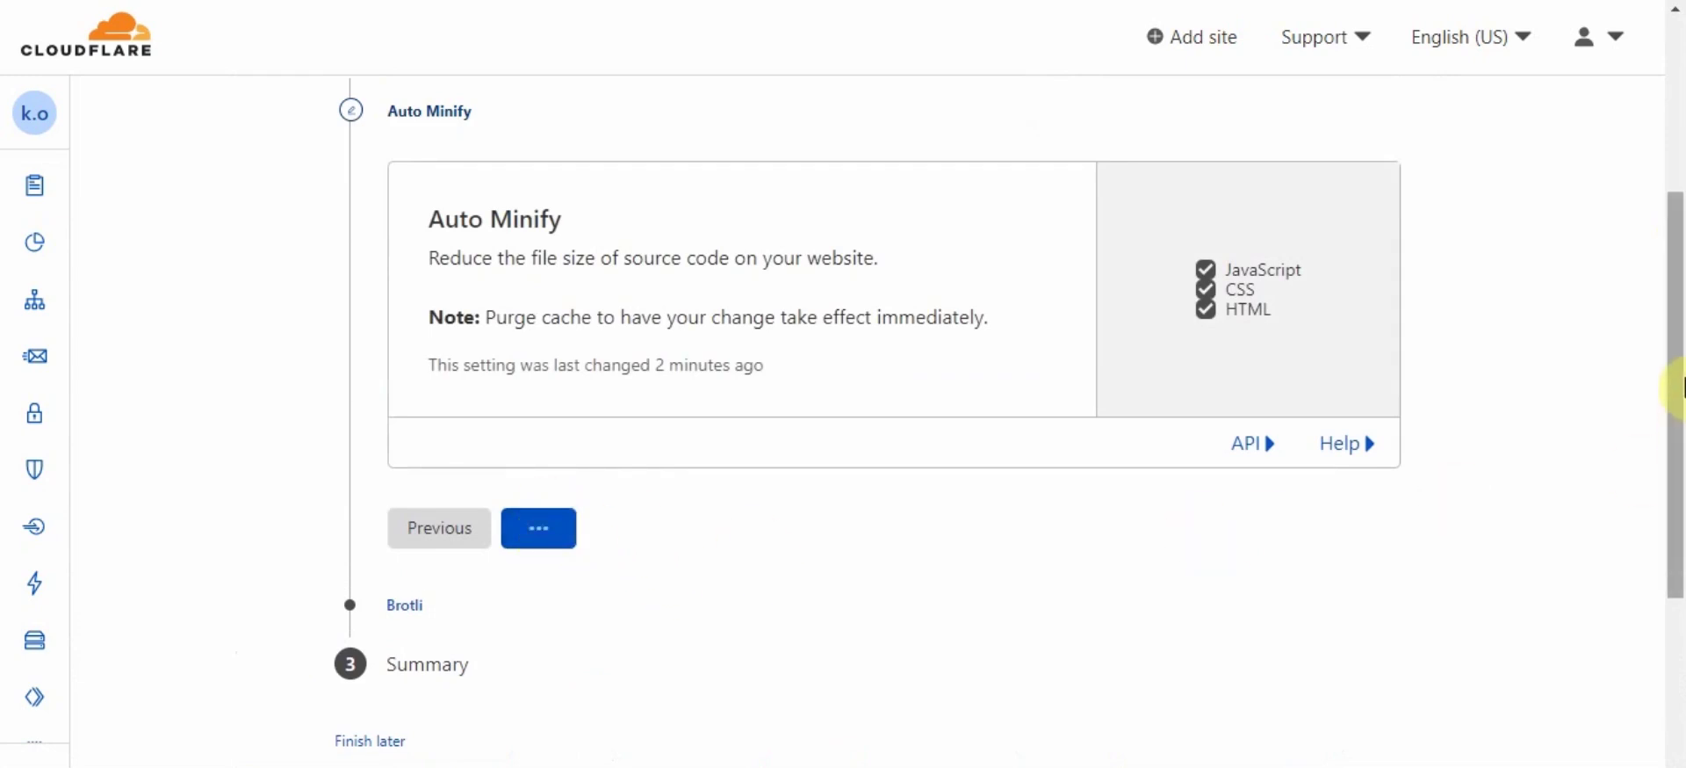
click(539, 503)
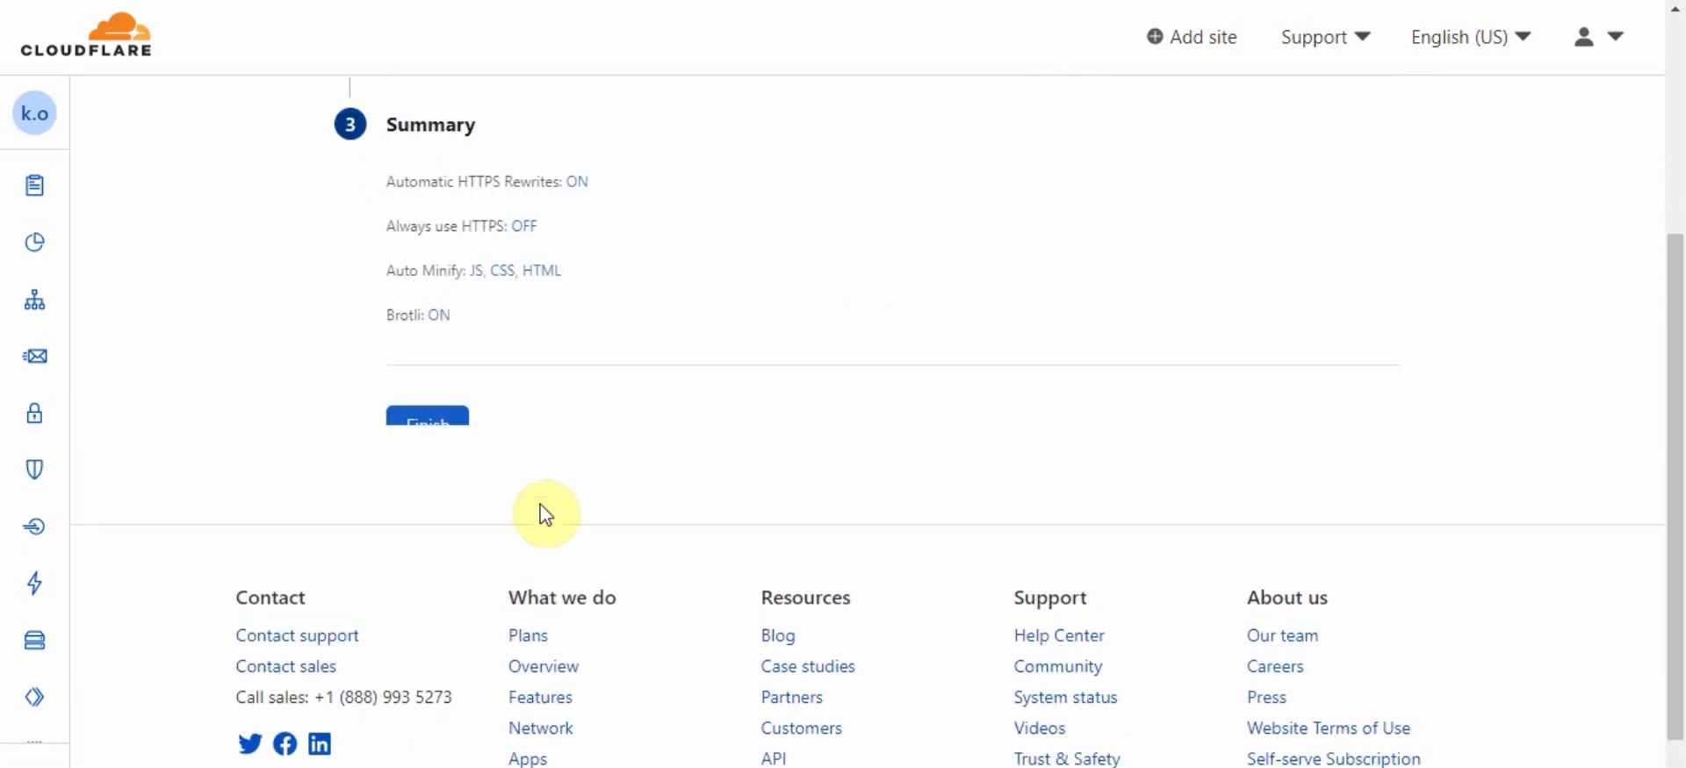
click(445, 427)
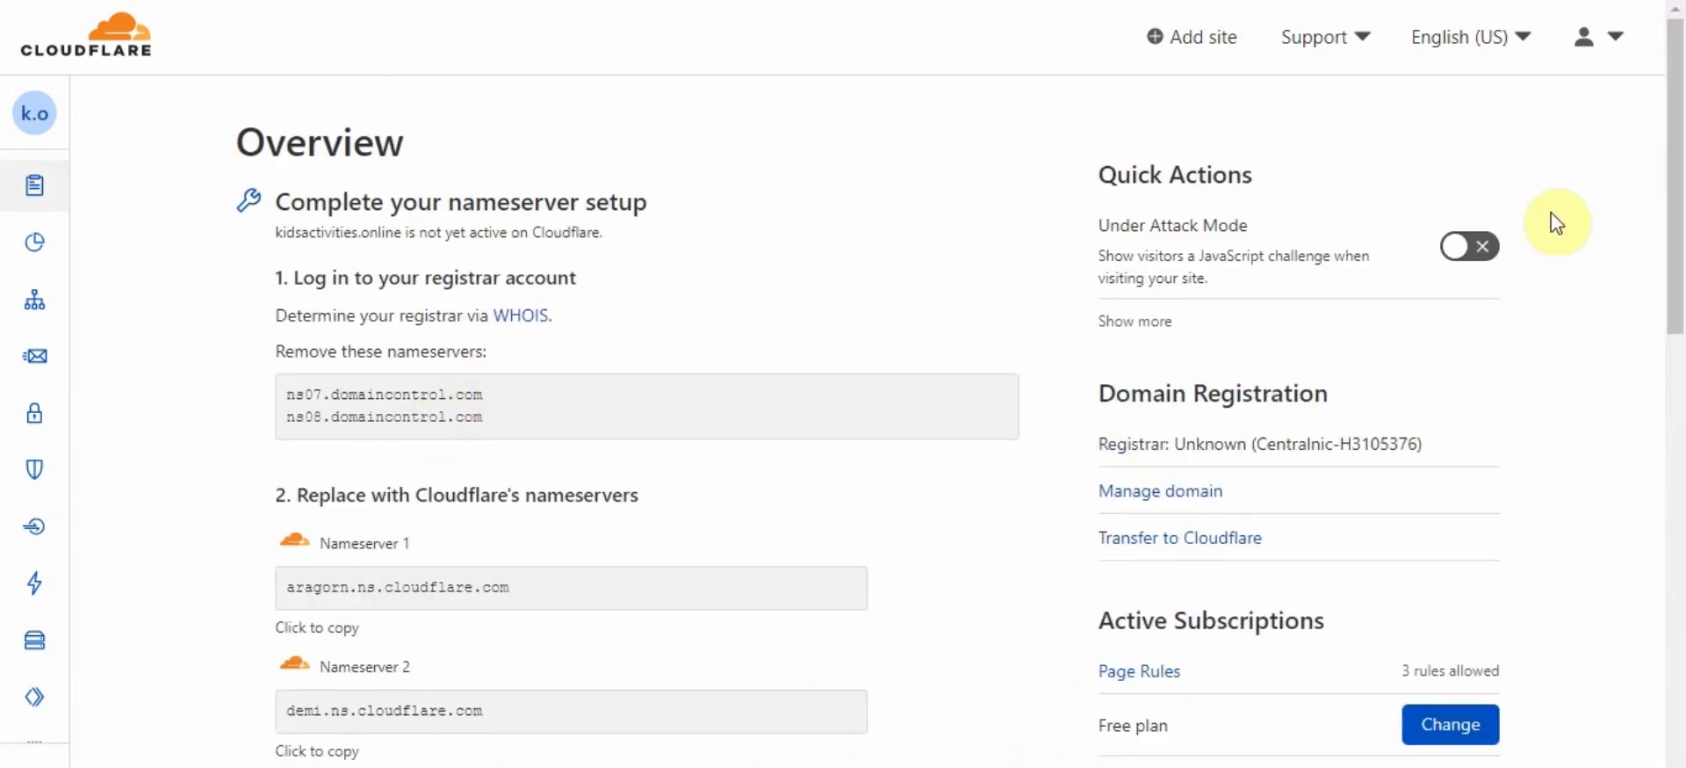
Go to the account's website list, open the active site ameenwebdev.com and review its traffic and caching statistics
scroll(1656, 369, down, 8)
scroll(1667, 166, up, 8)
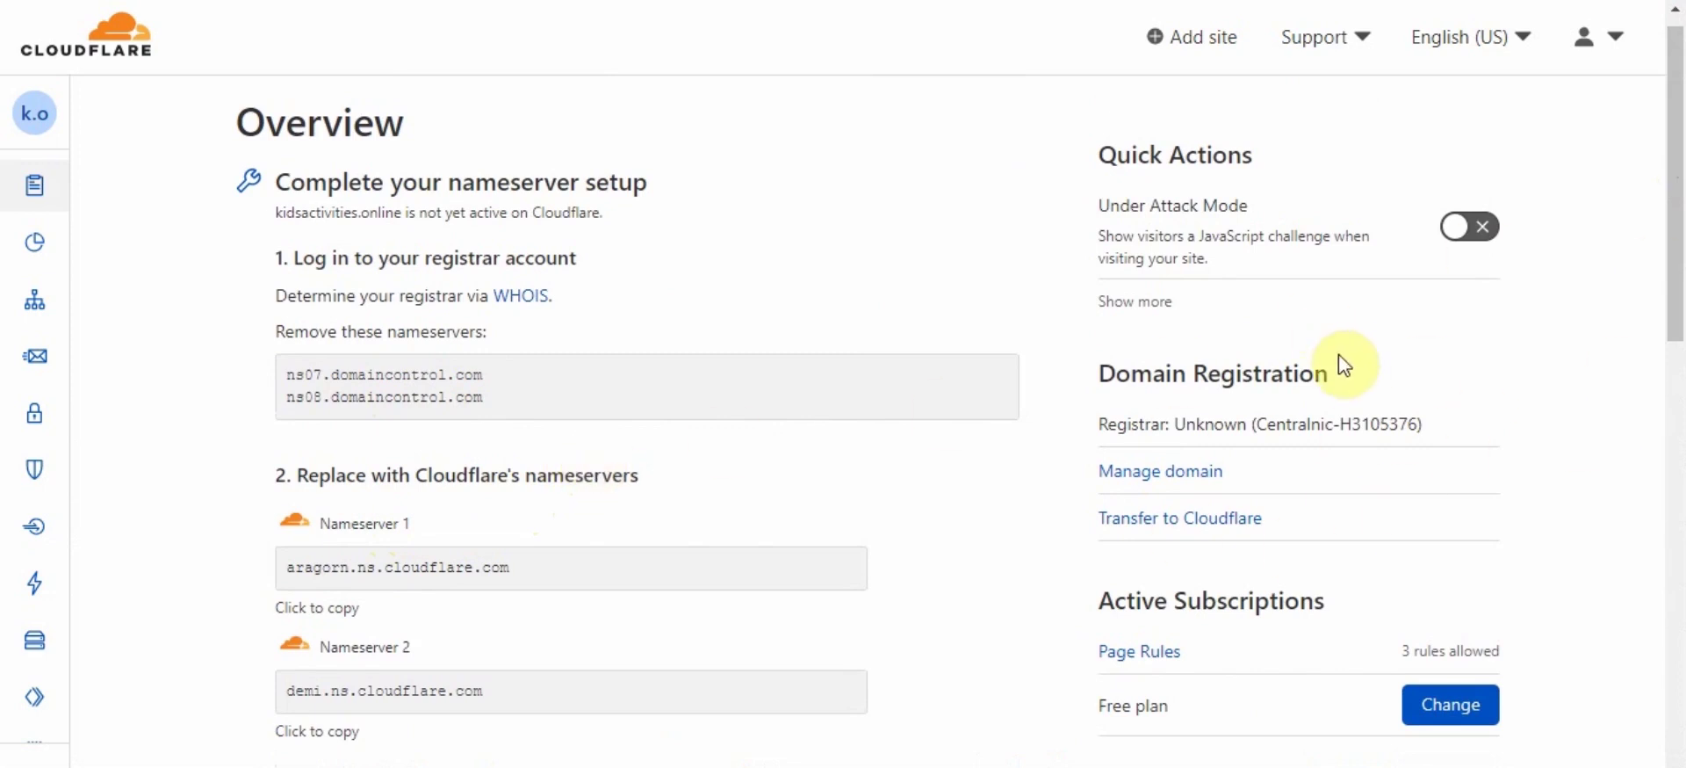
click(1600, 36)
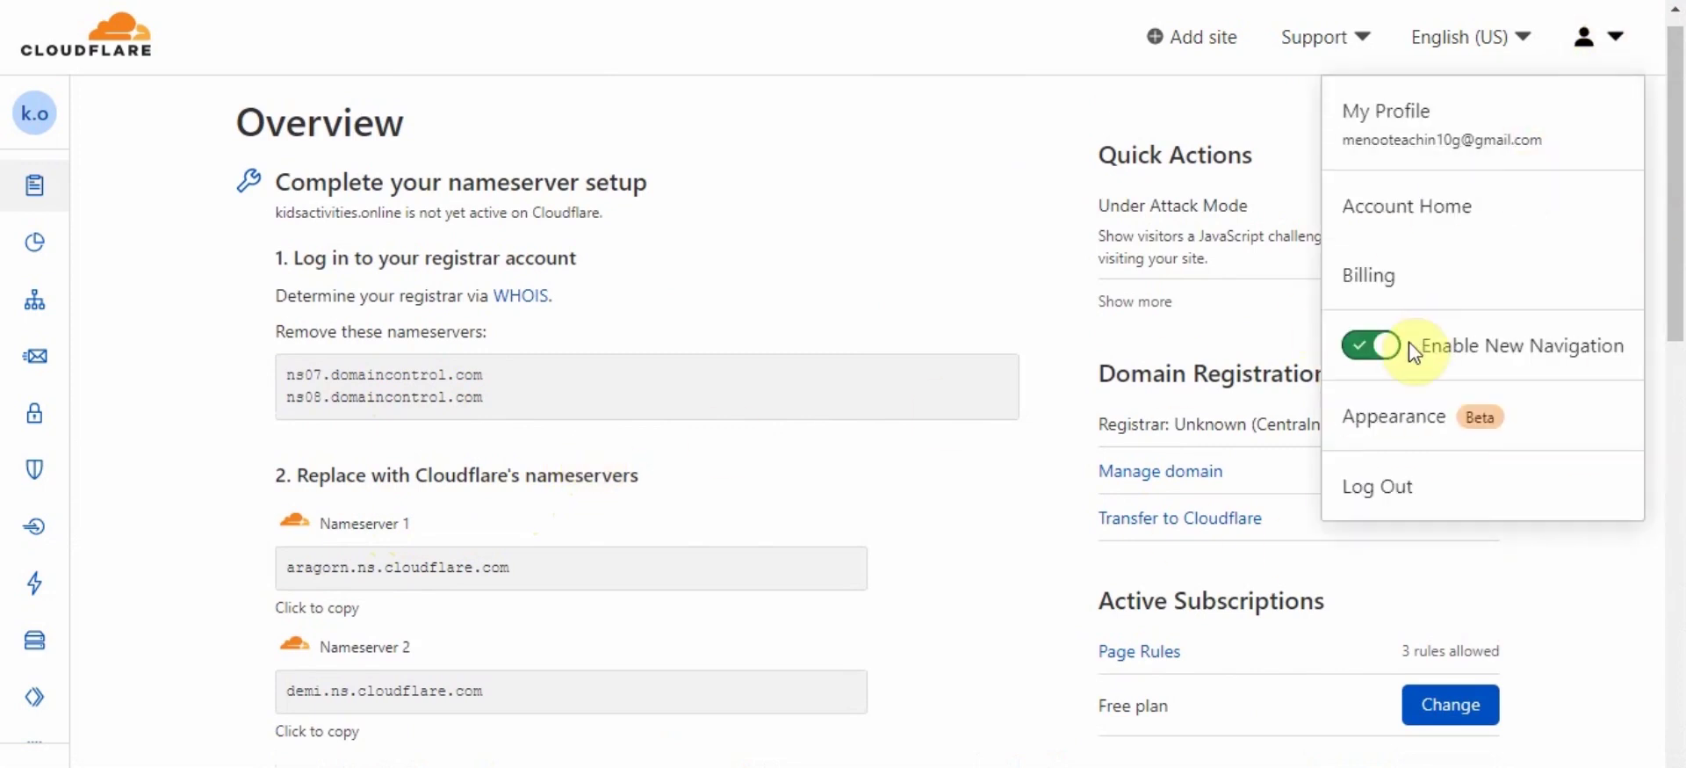
click(1387, 483)
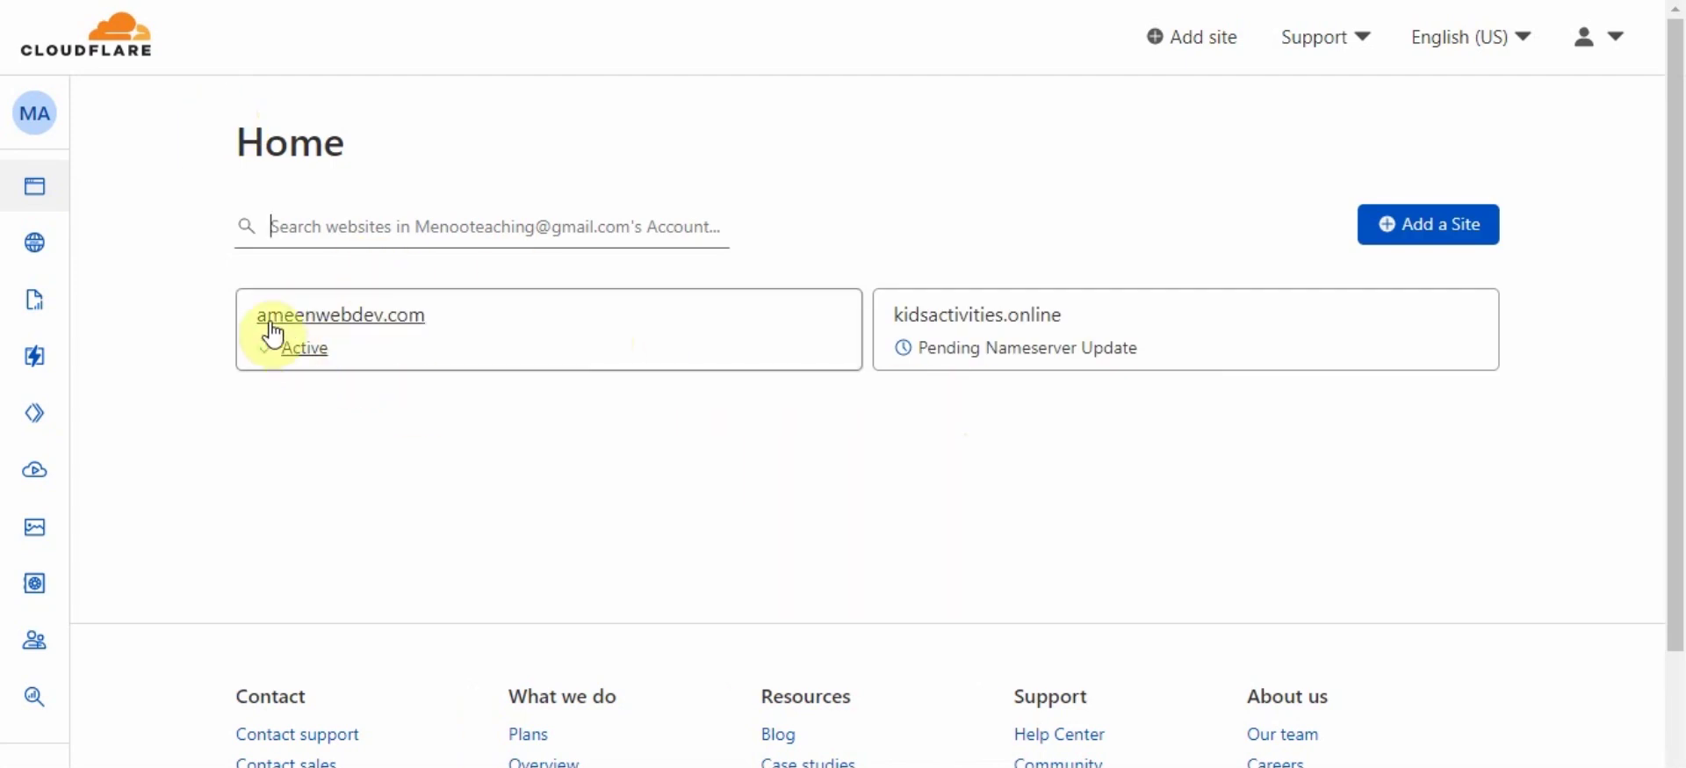
click(309, 348)
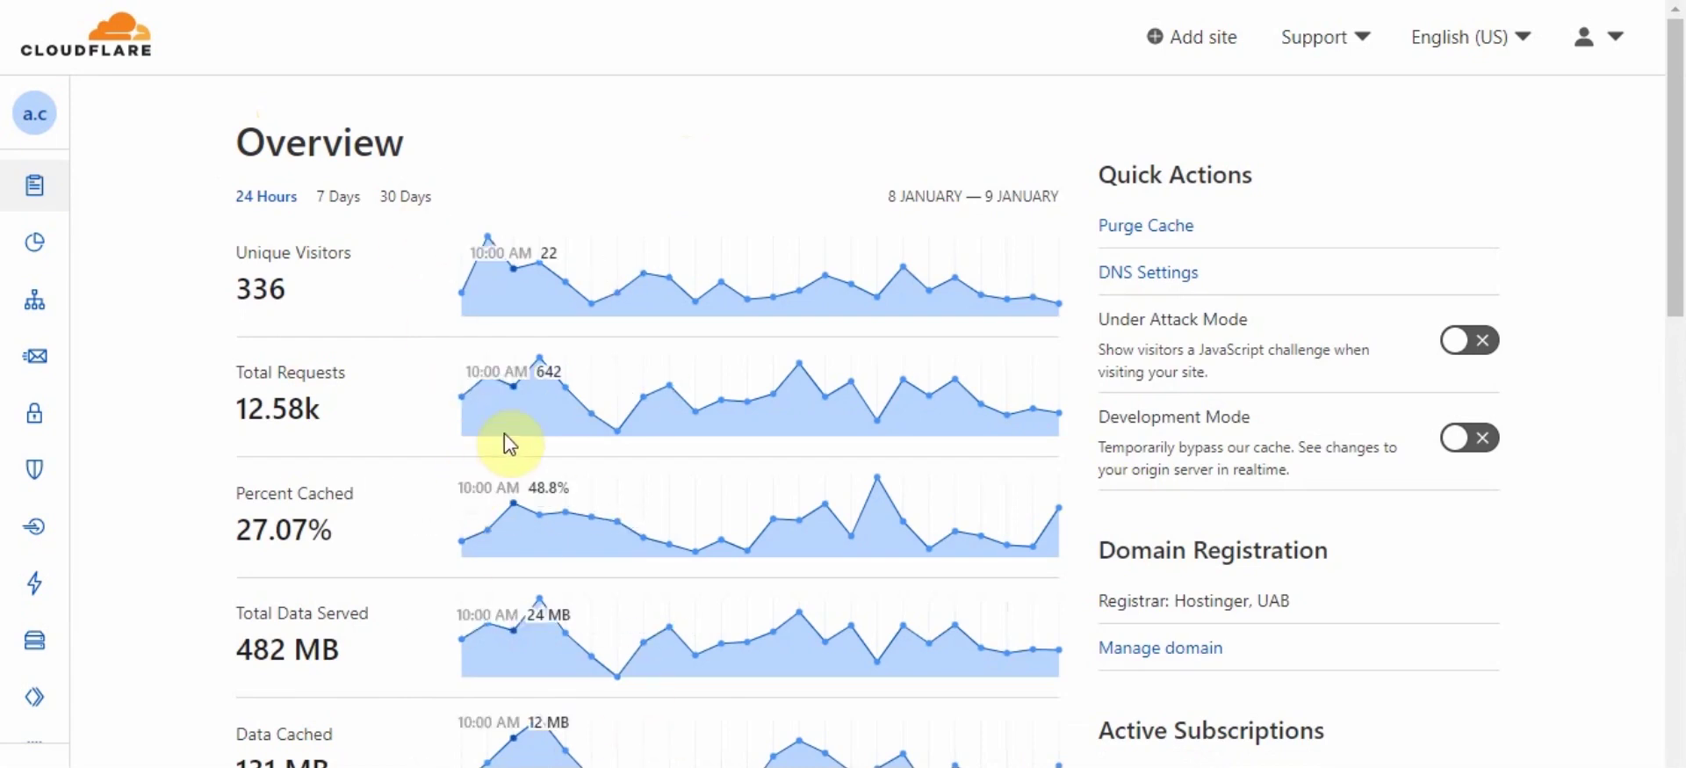
mouse_move(1679, 162)
mouse_down()
mouse_move(1679, 292)
mouse_move(1679, 184)
mouse_up()
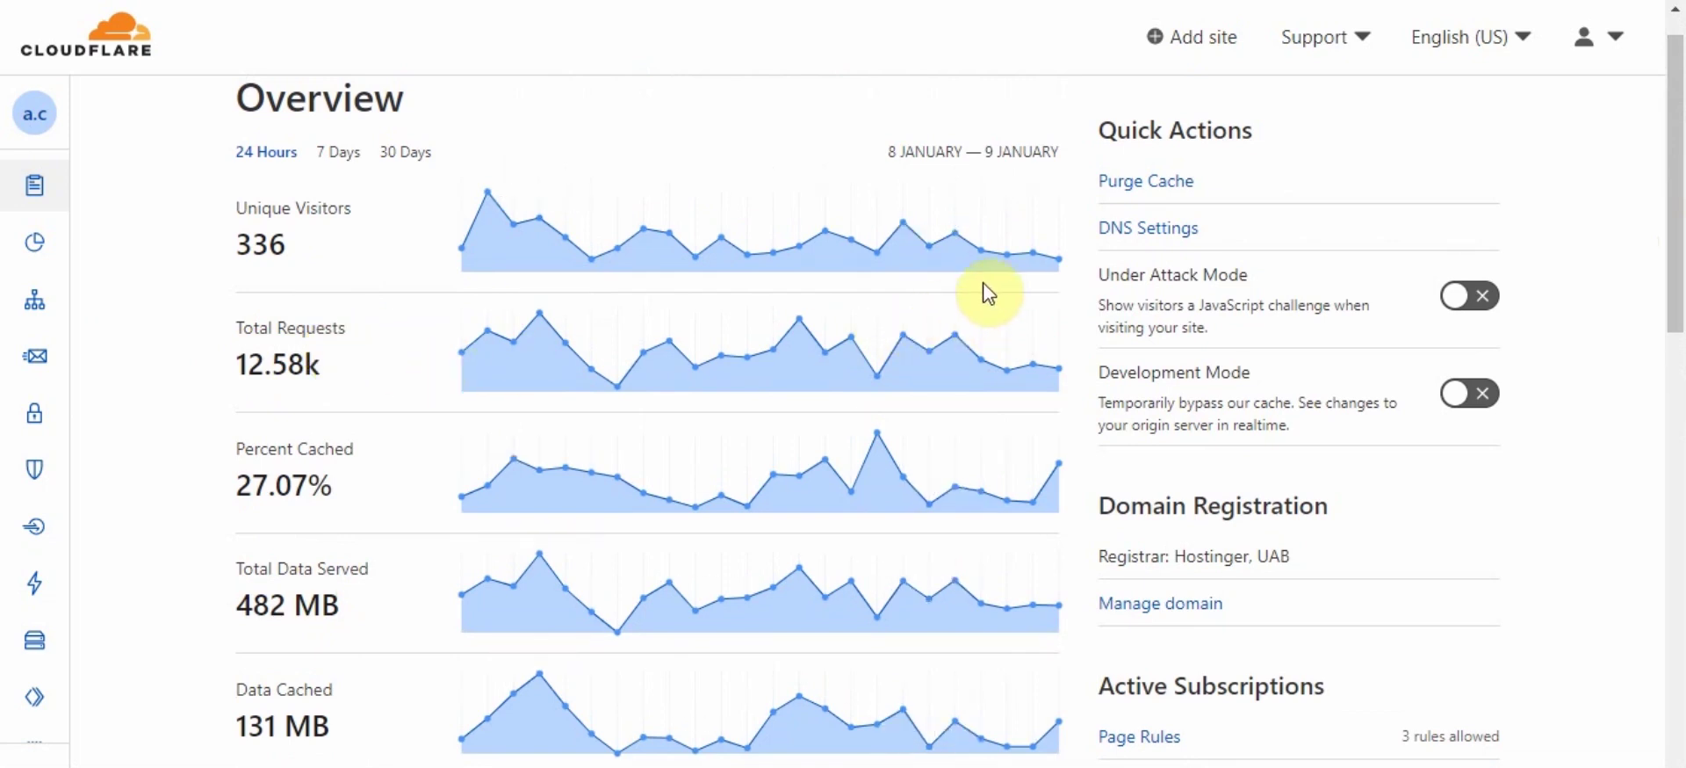
drag(1679, 272, 1679, 165)
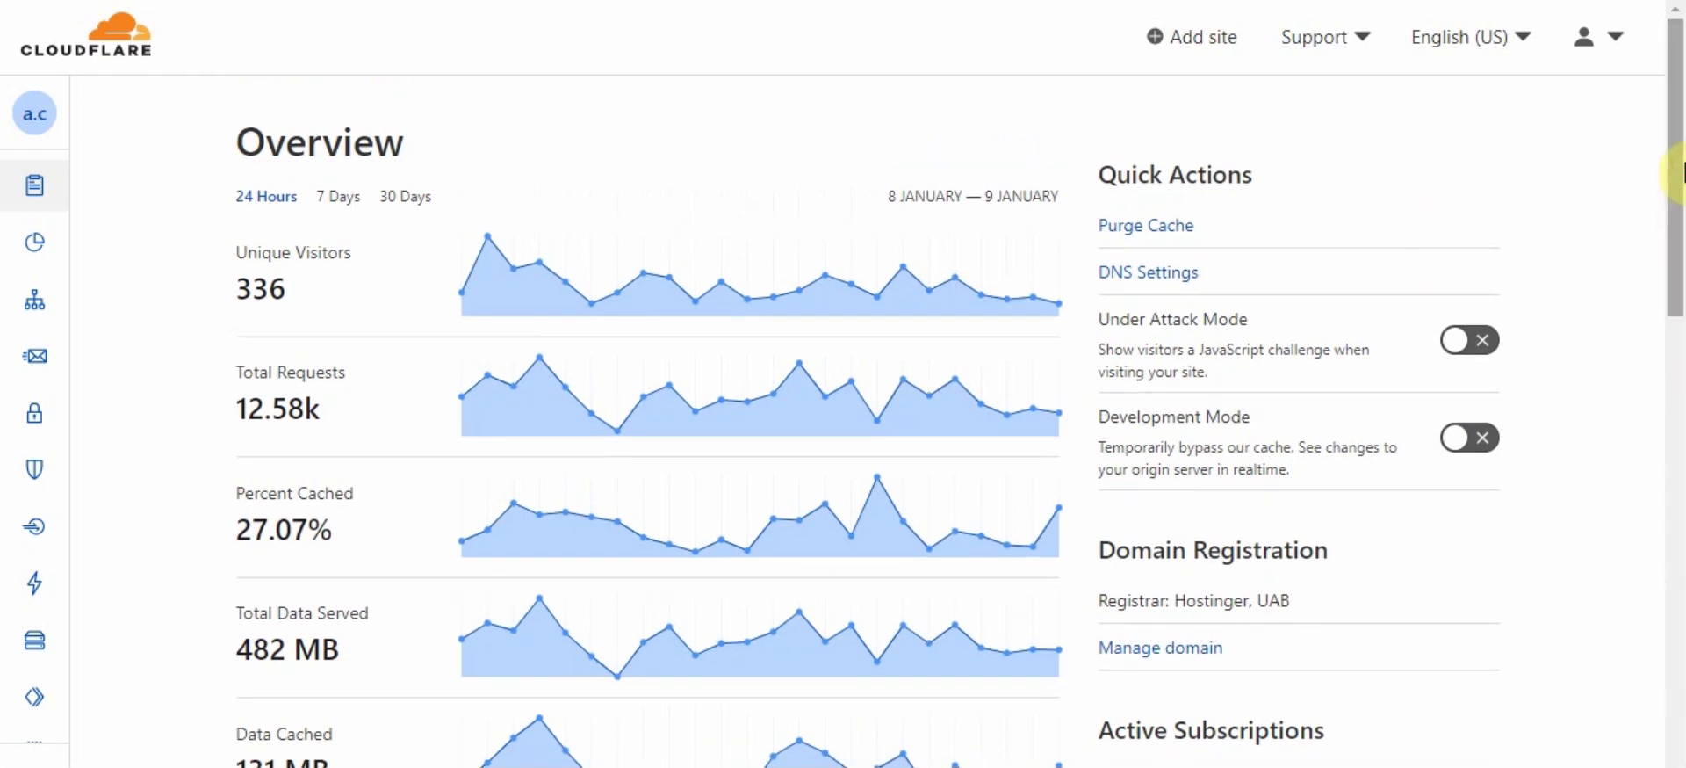